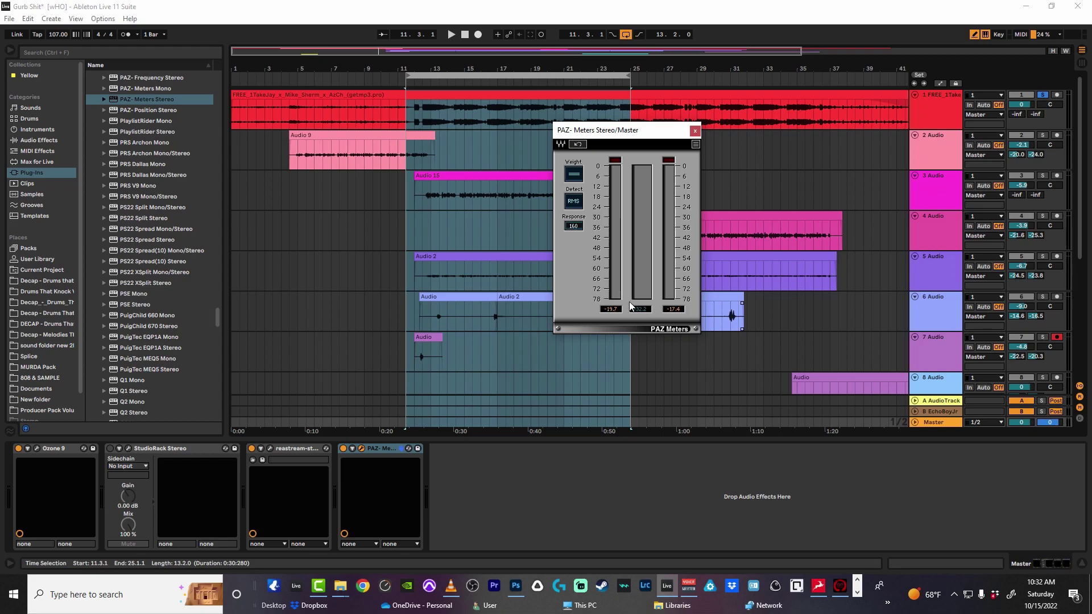
- Show the arrangement and open the beat clip on track 1 to raise its clip gain
key("space")
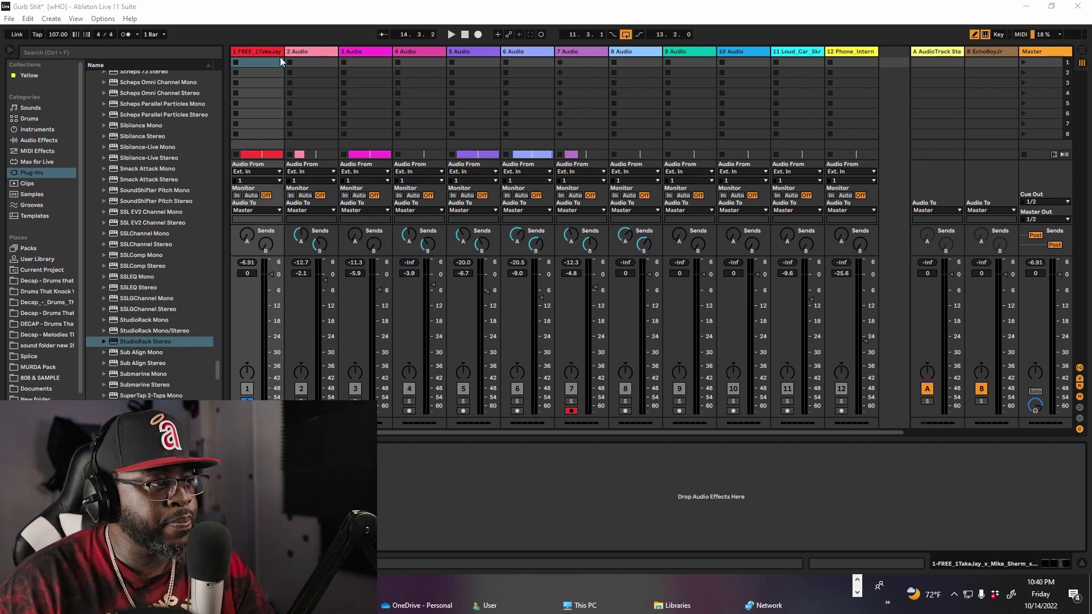
left_click(1039, 52)
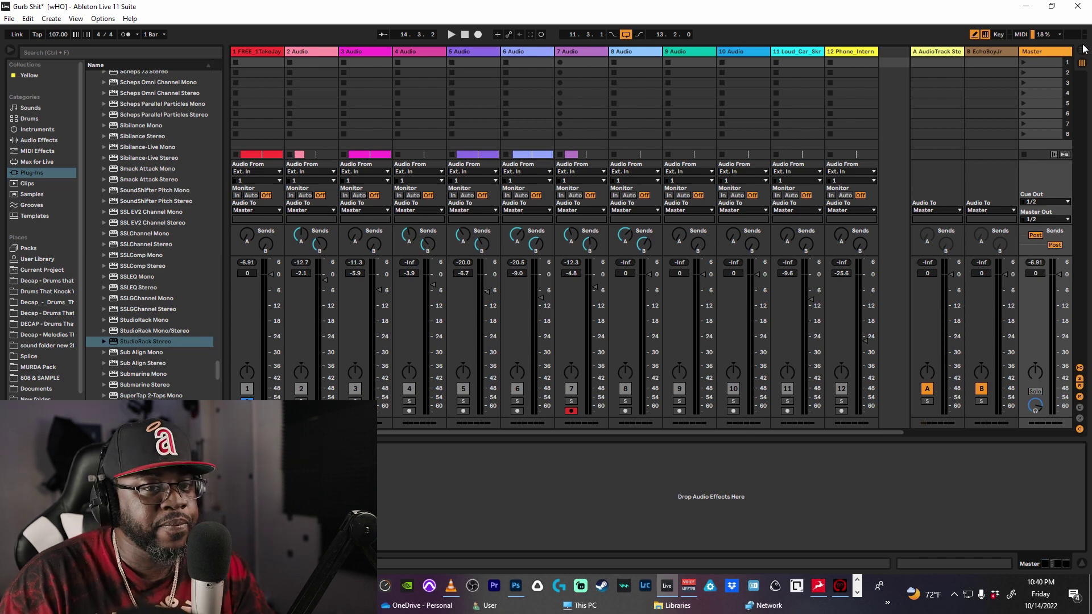
left_click(1082, 50)
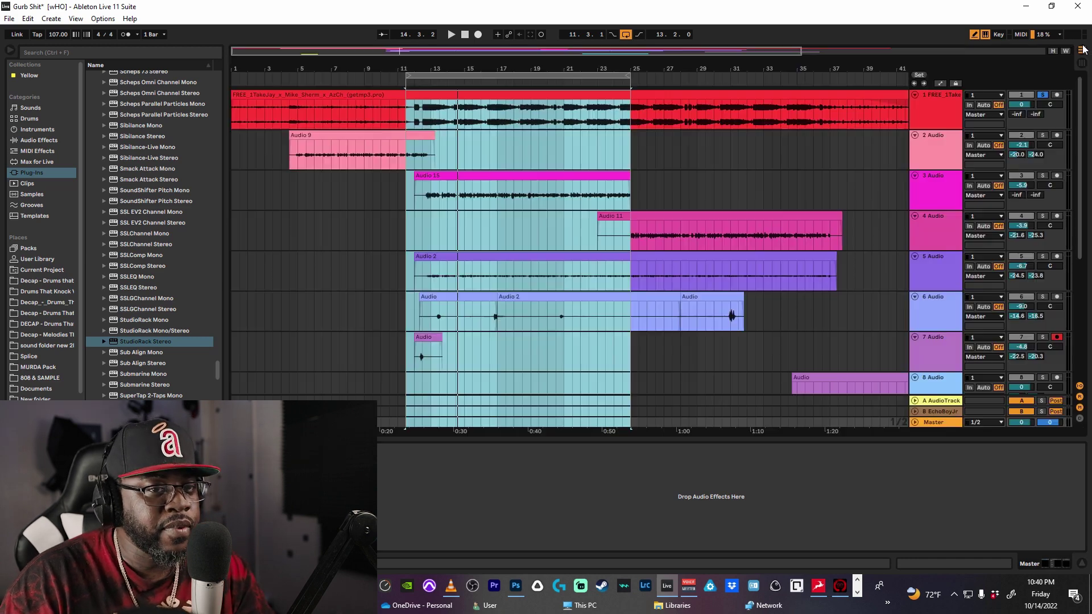
double_click(528, 96)
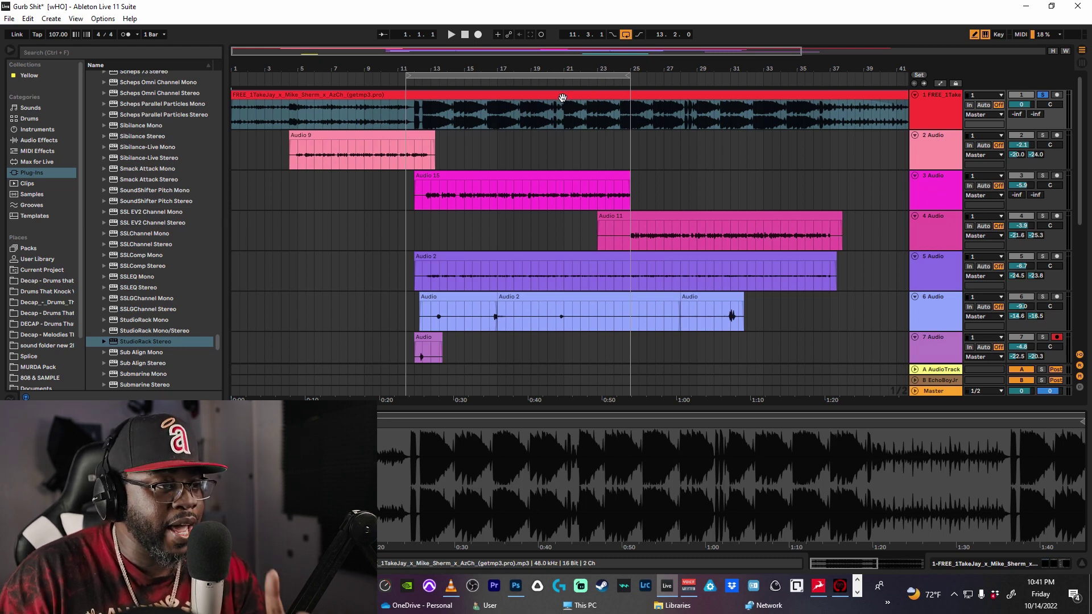
- Try lowering the beat track's mixer volume to about -22.6 dB and reset it to 0
left_click(1081, 62)
left_click_drag(271, 244, 277, 304)
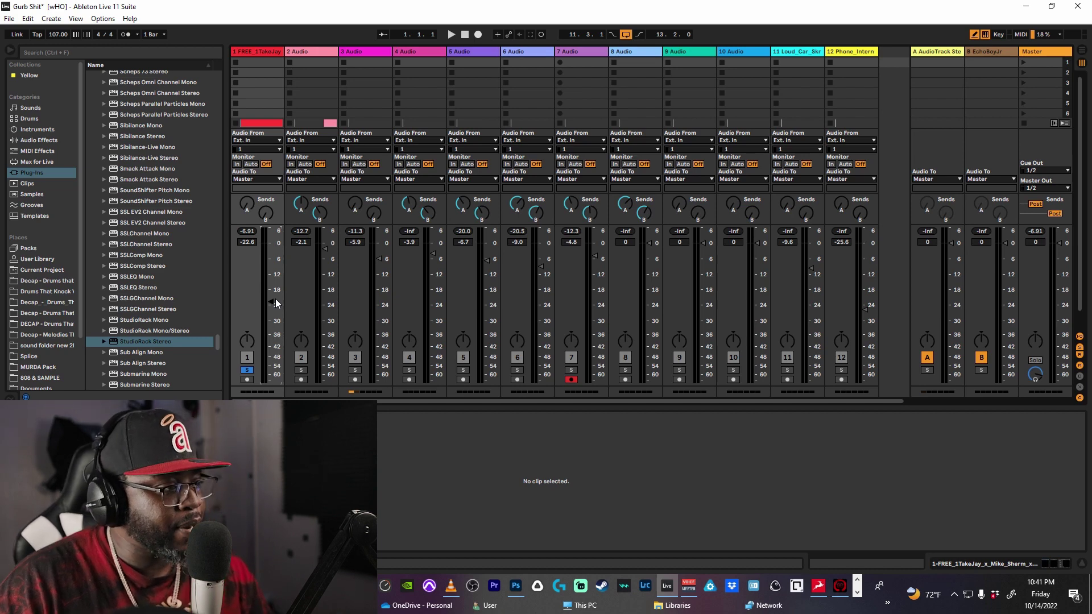
double_click(272, 303)
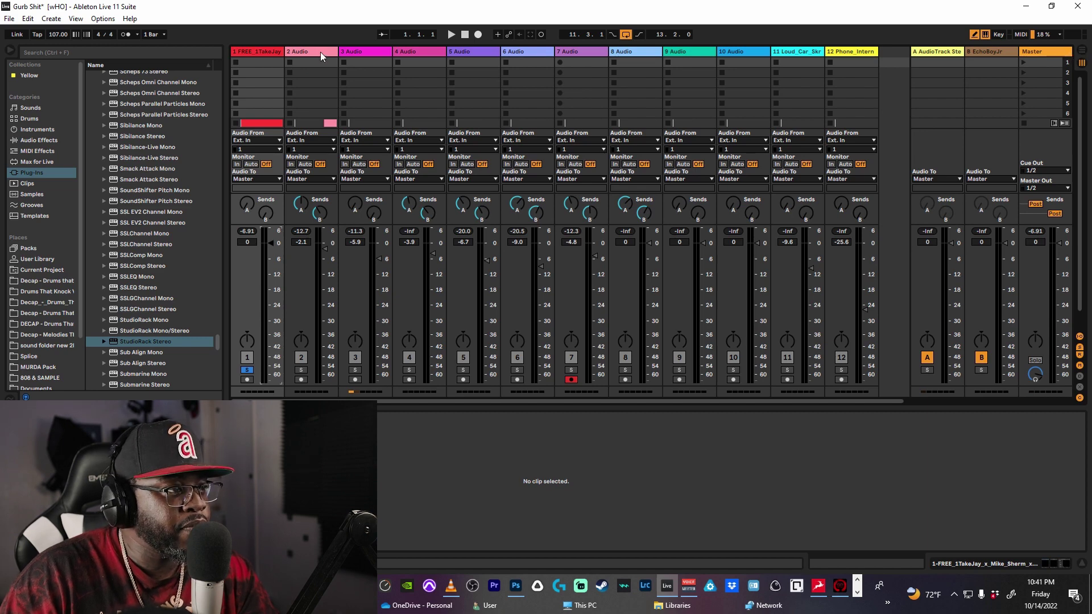
- Play the beat from the start and from the looped section, and check its peak levels in the mixer
left_click(1081, 50)
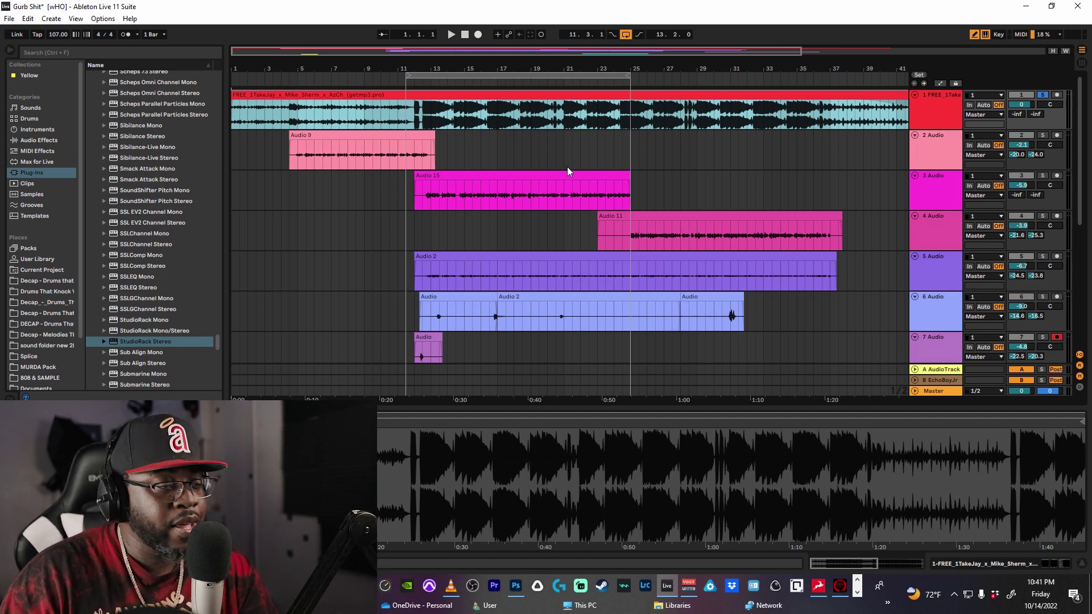
key("space")
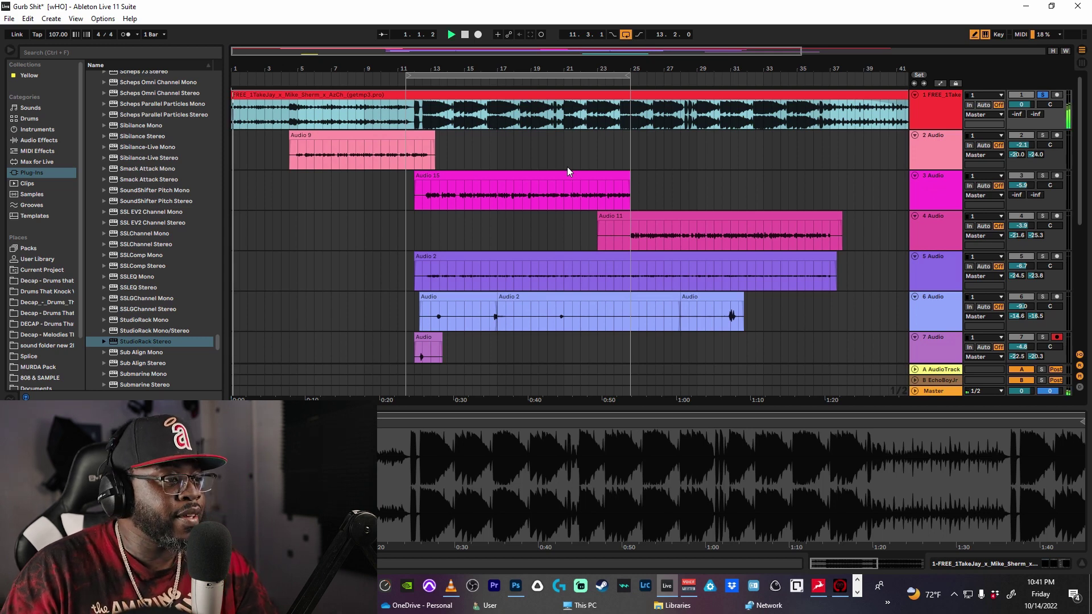
left_click(456, 76)
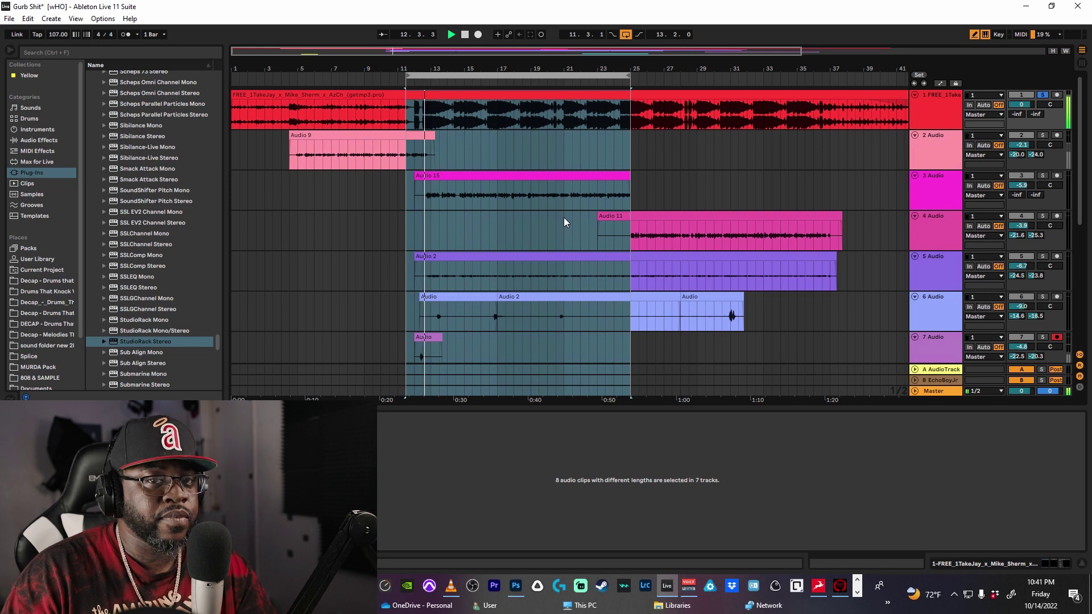
left_click(1081, 62)
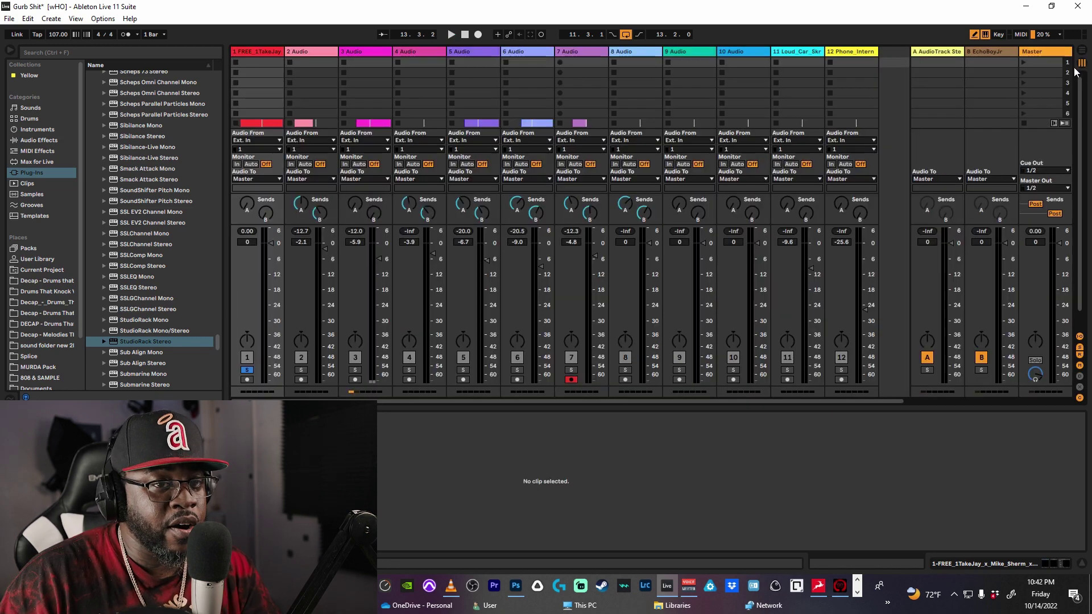
- Add PAZ- Meters Stereo to the Master track with RMS detection and play the looped section to meter its level
double_click(1051, 52)
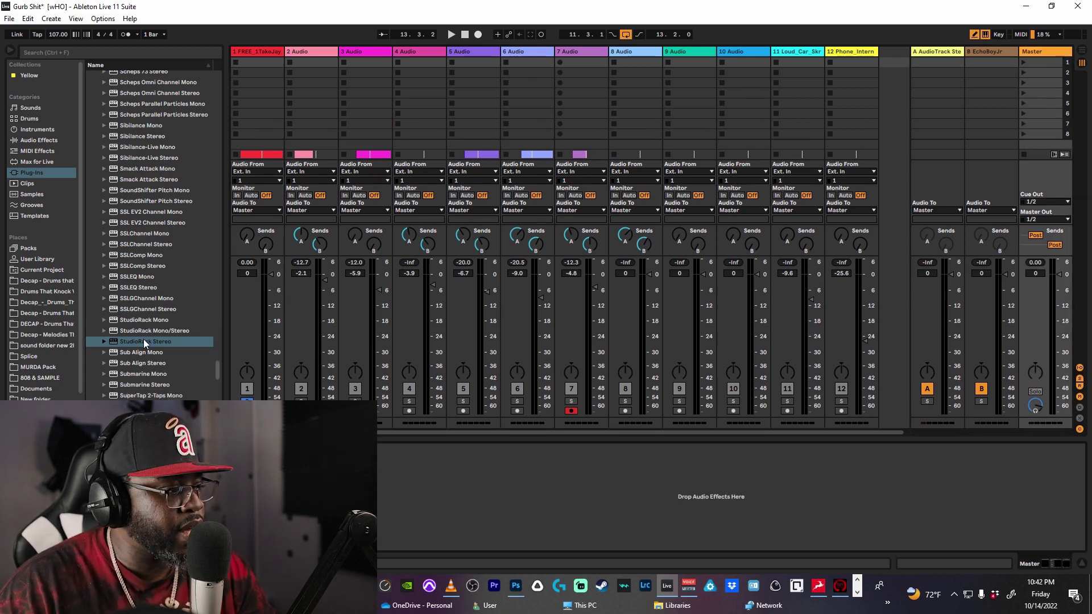
scroll(159, 333, "down", 3)
scroll(158, 333, "up", 15)
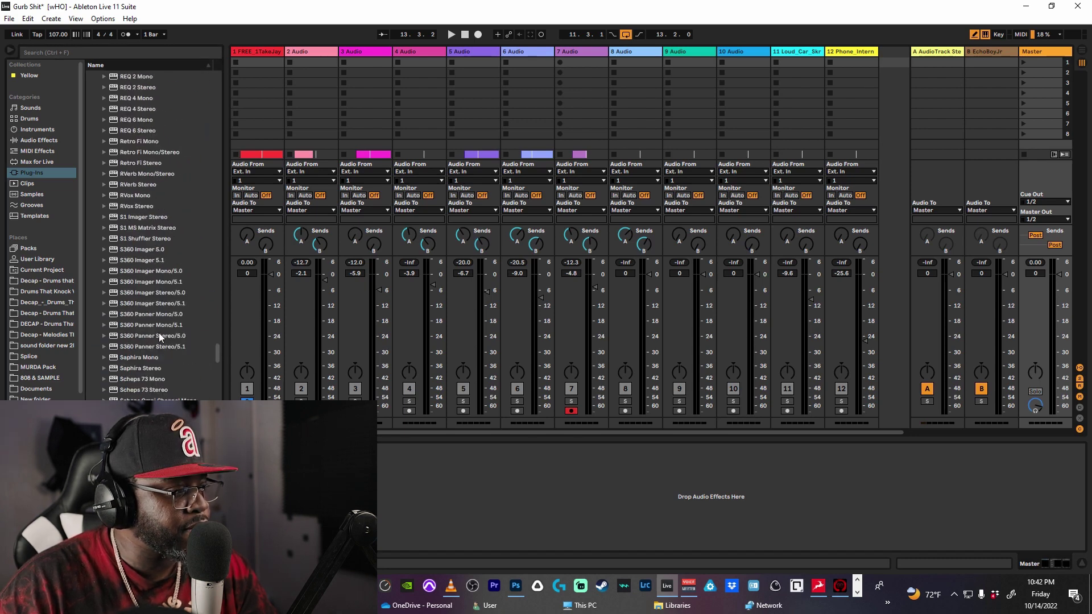
scroll(158, 332, "up", 10)
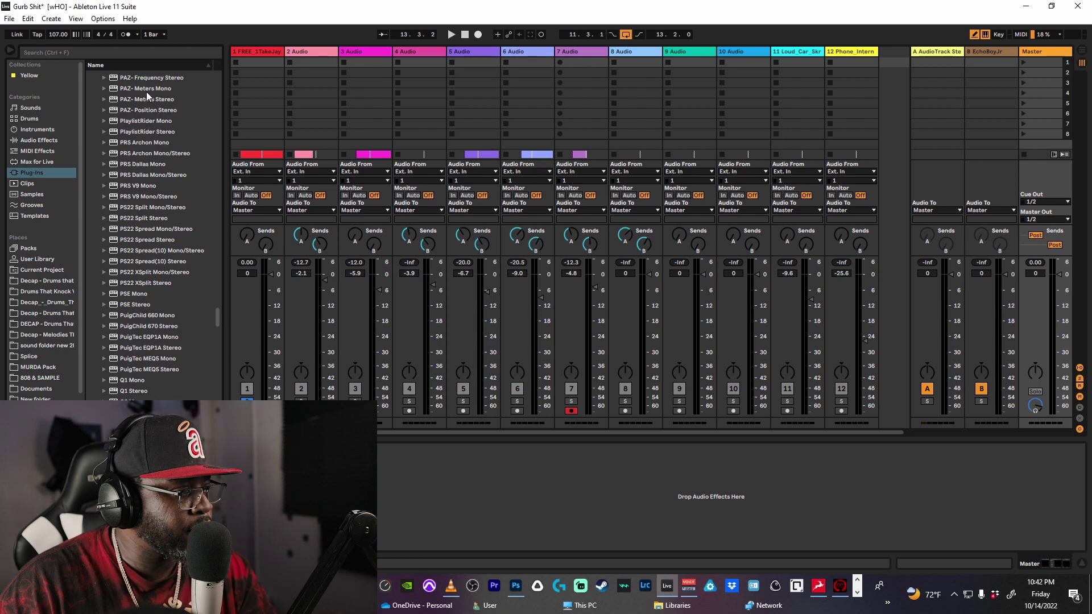
left_click(157, 100)
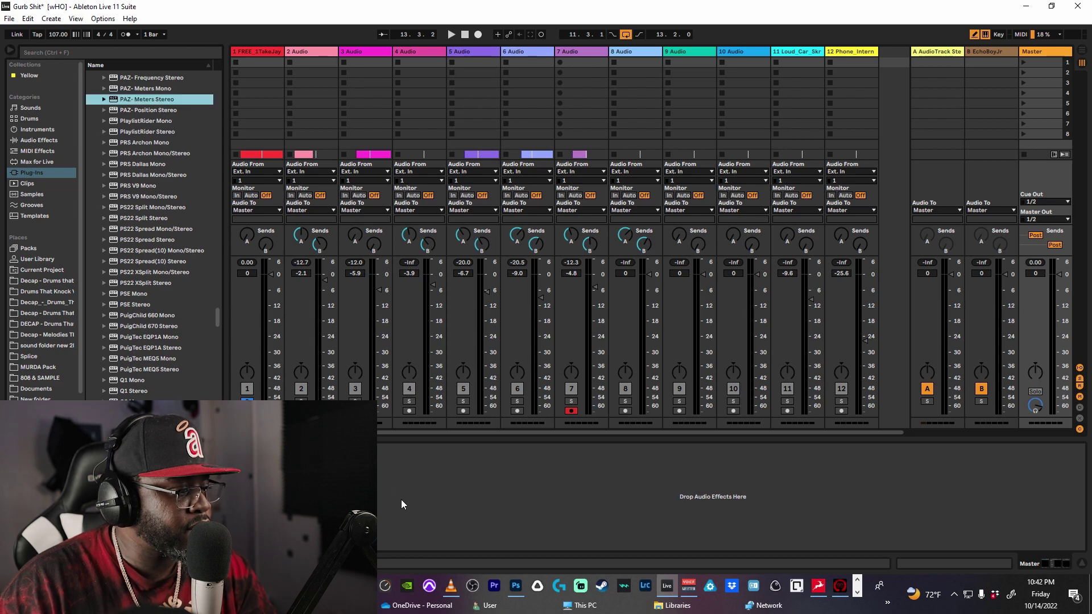
left_click_drag(401, 499, 403, 498)
left_click(290, 169)
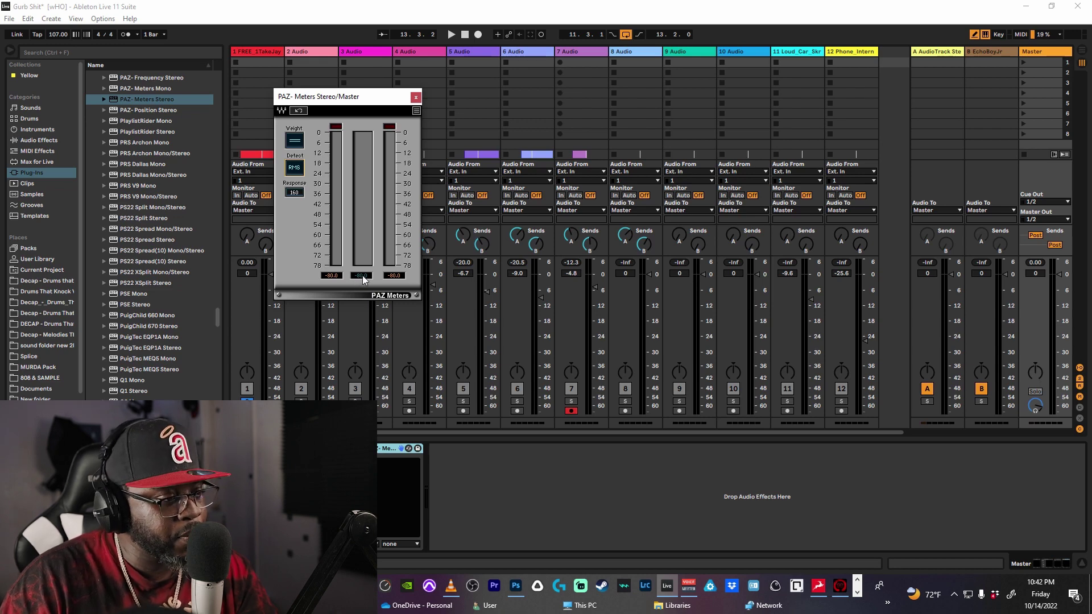
key("space")
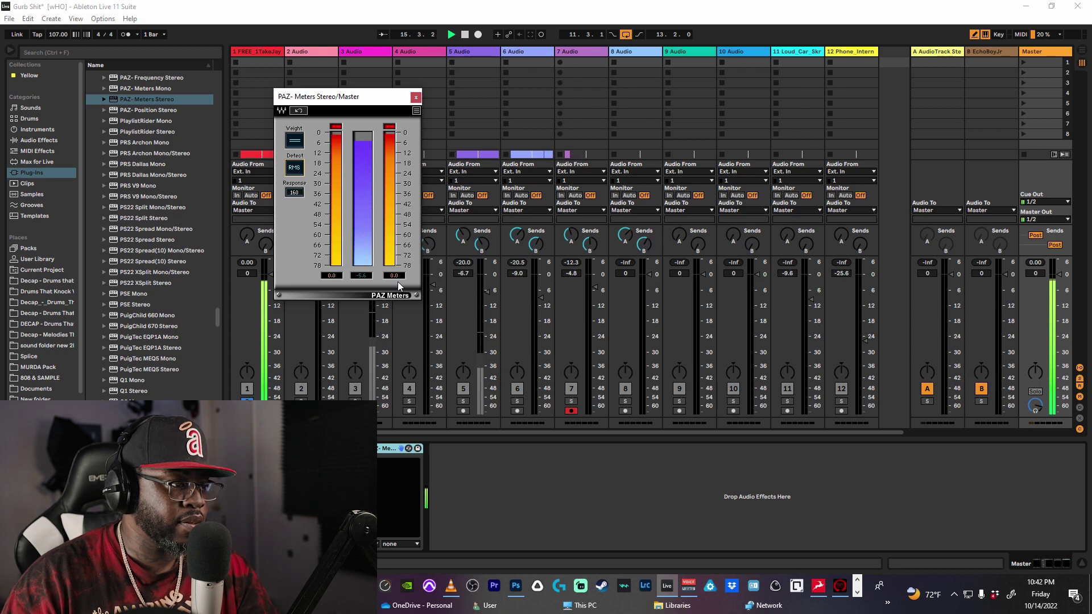
key("space")
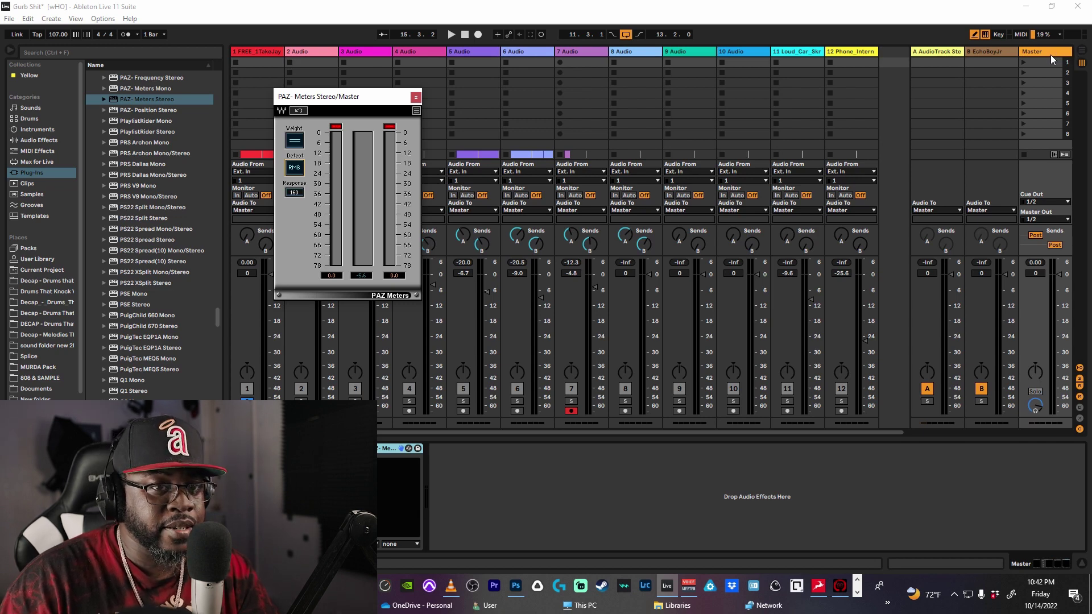
- Lower the clip gain of the beat on track 1 and reset the PAZ Meters readings on the Master track
left_click(1082, 55)
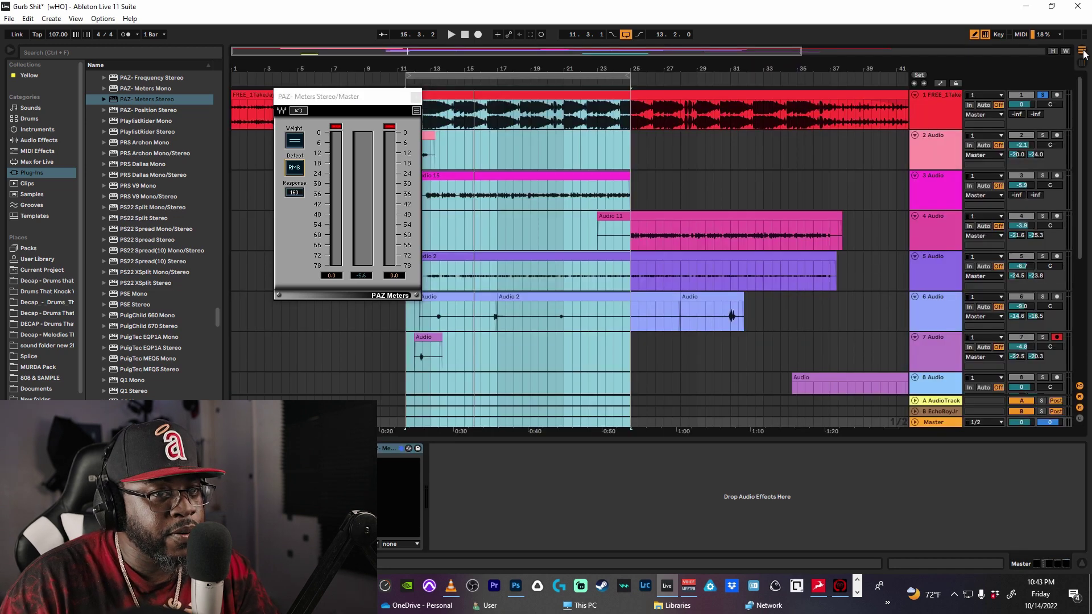
left_click(575, 96)
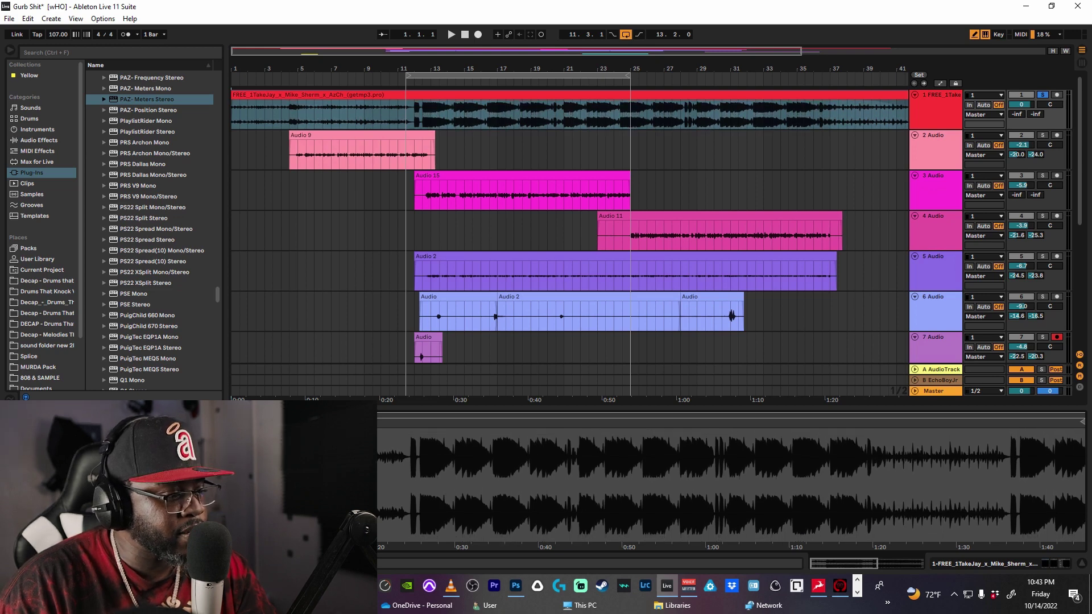
left_click(1081, 63)
left_click(1044, 51)
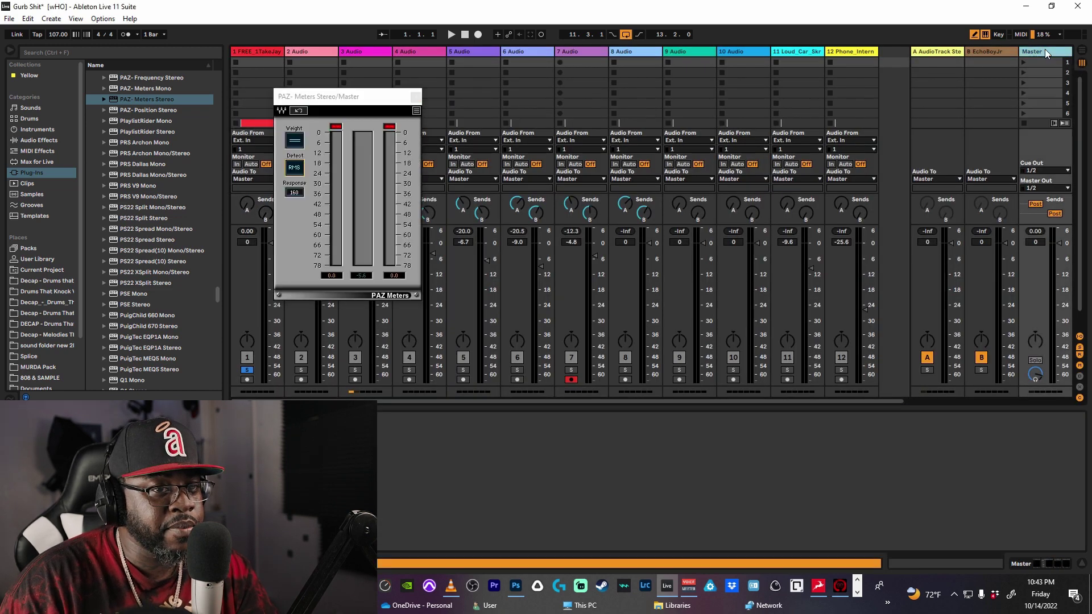
left_click(1045, 50)
left_click(364, 276)
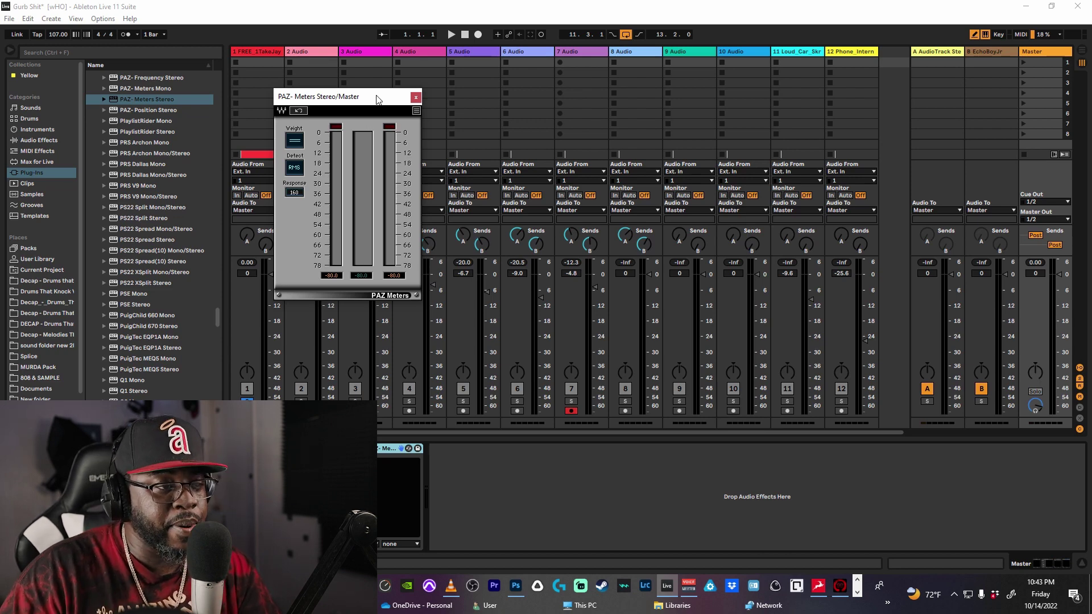
- Play the beat's intro and a louder part inside the loop to measure the master level with PAZ Meters
key("space")
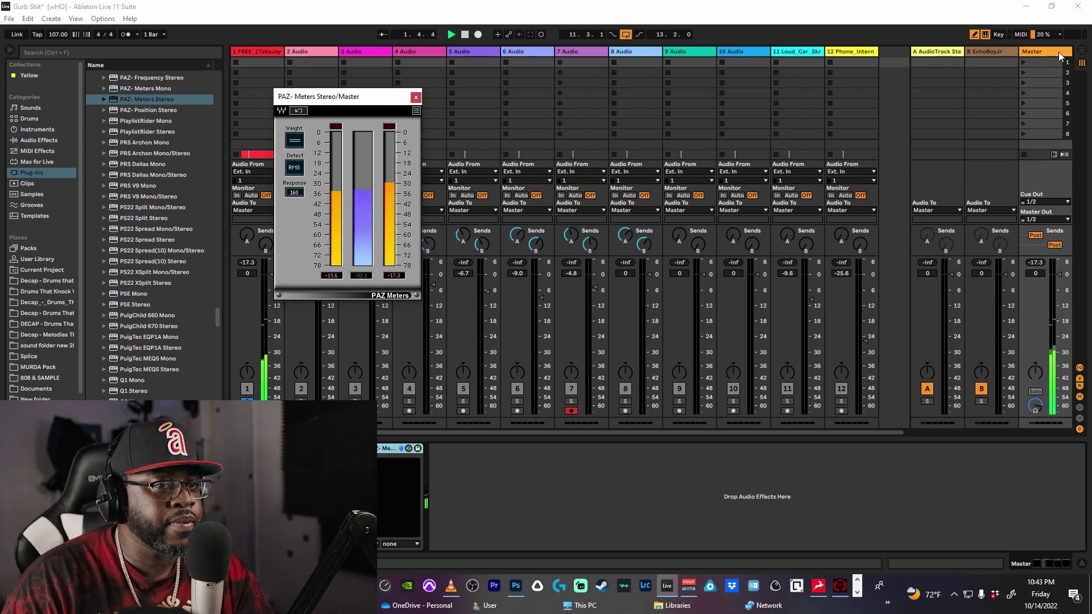
key("space")
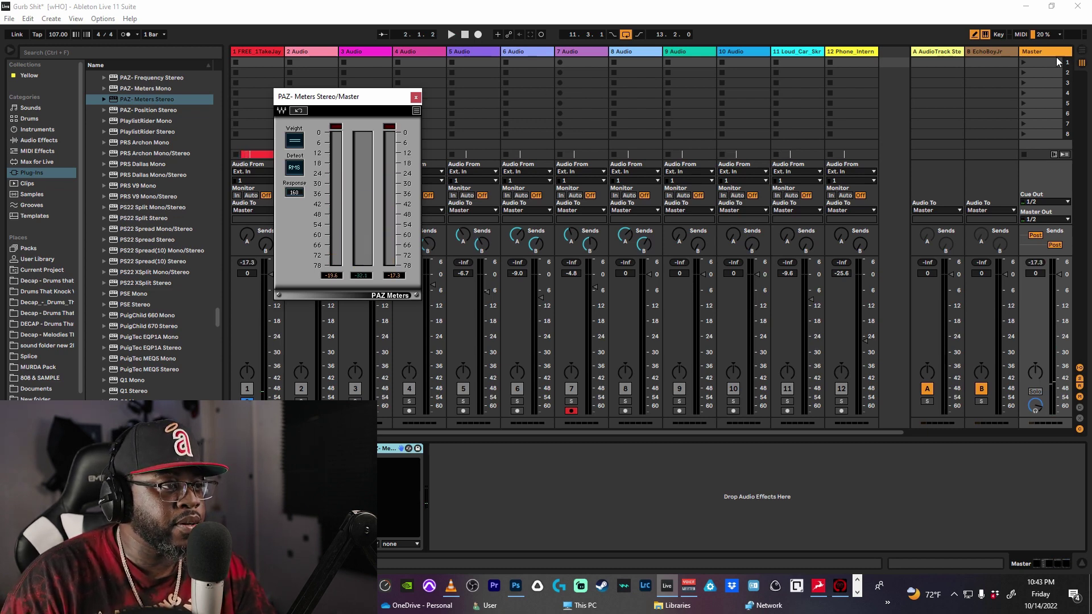
left_click(1082, 51)
left_click(507, 91)
key("space")
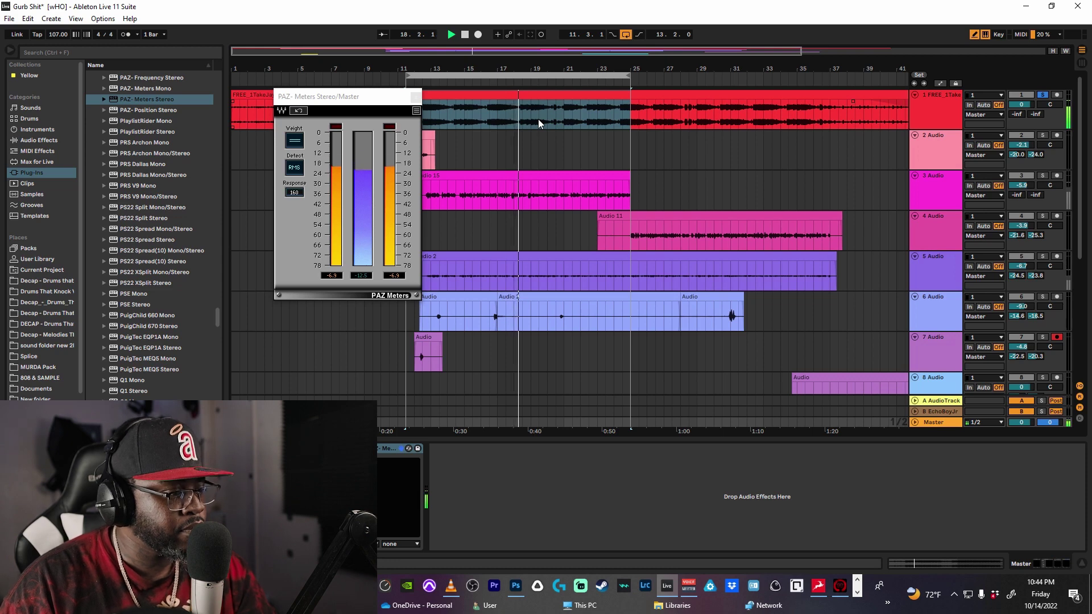
key("space")
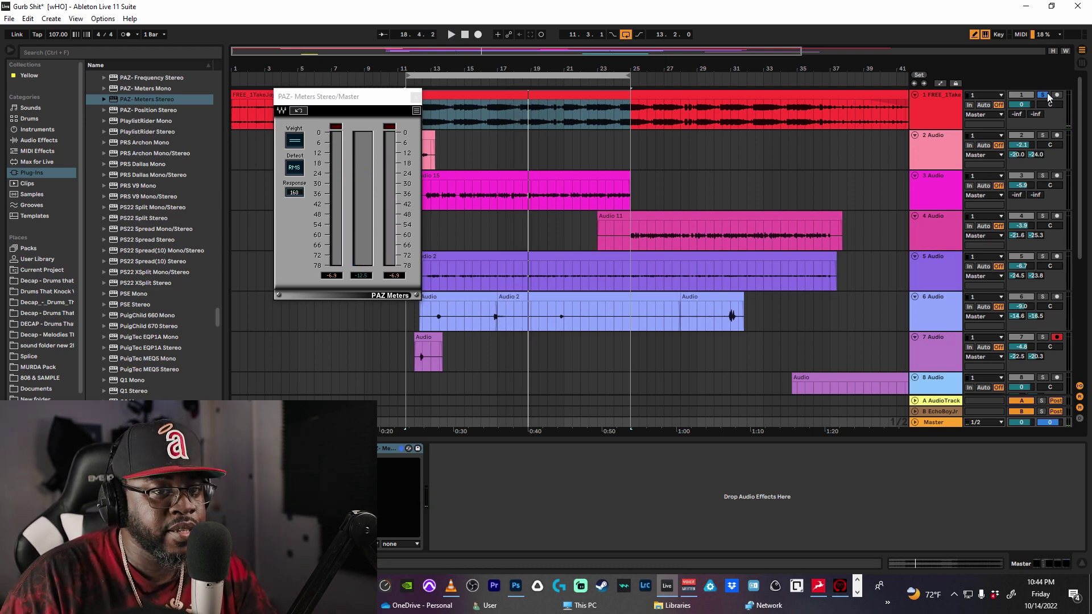
- Open Ozone 9 on the Master track, play the beat to read its Peak and RMS meters, and close the plug-in
left_click(1082, 63)
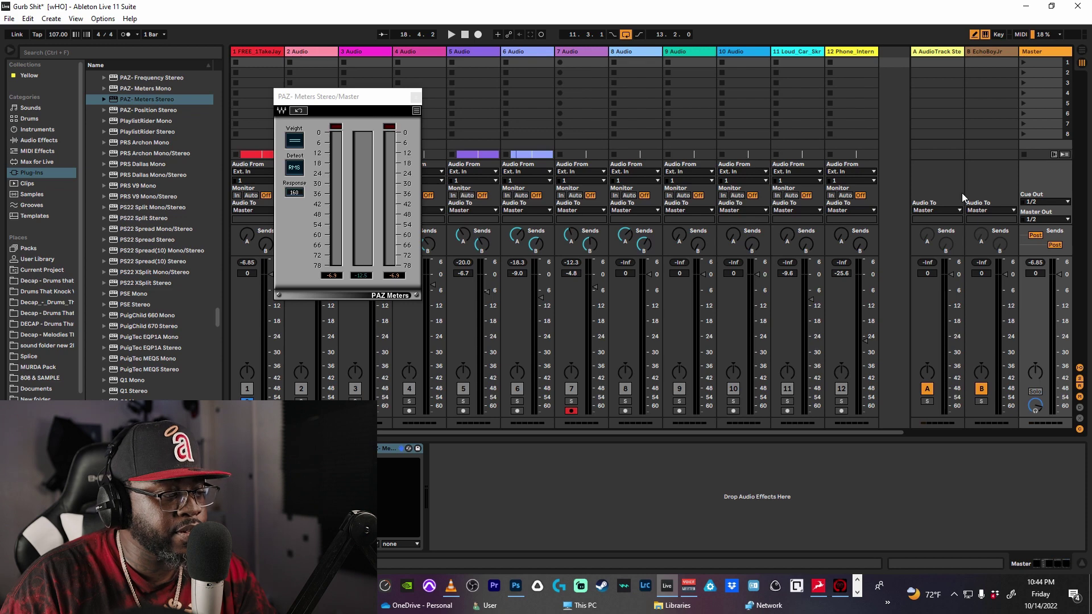
left_click(401, 449)
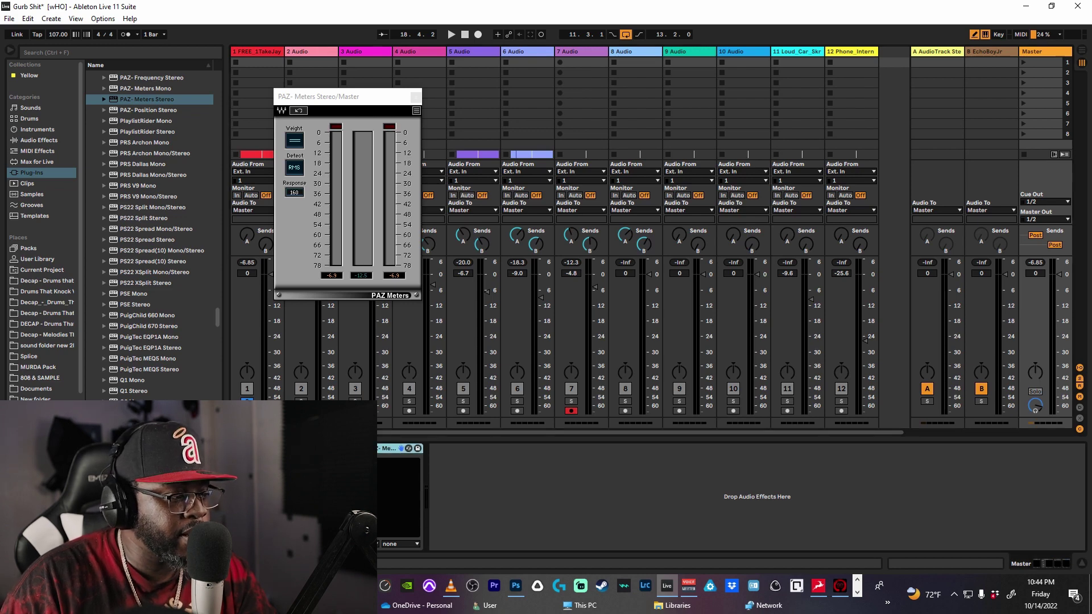
left_click(275, 448)
left_click(276, 449)
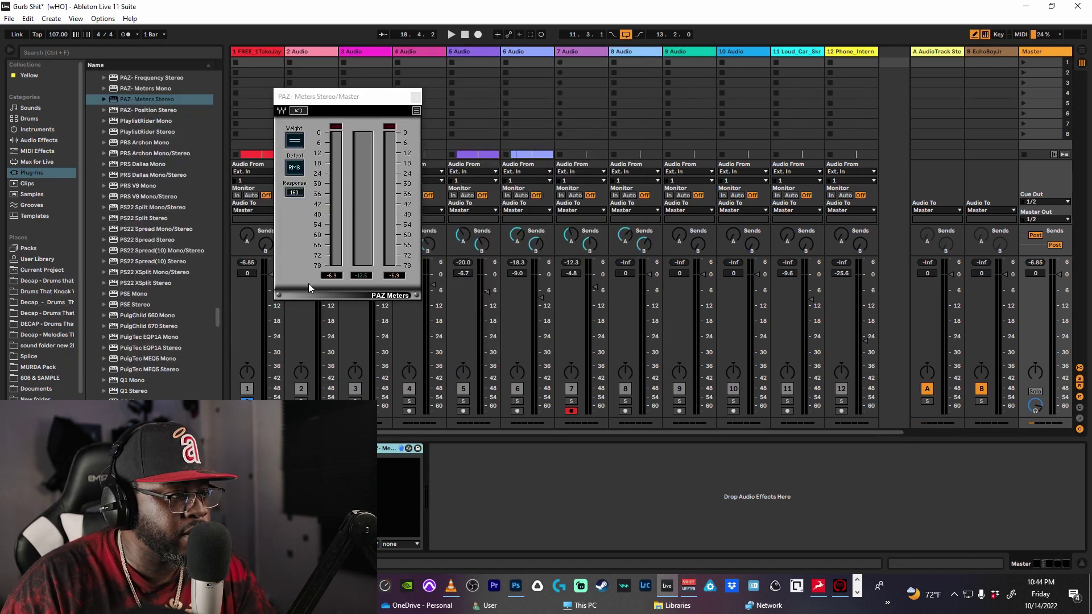
left_click(311, 448)
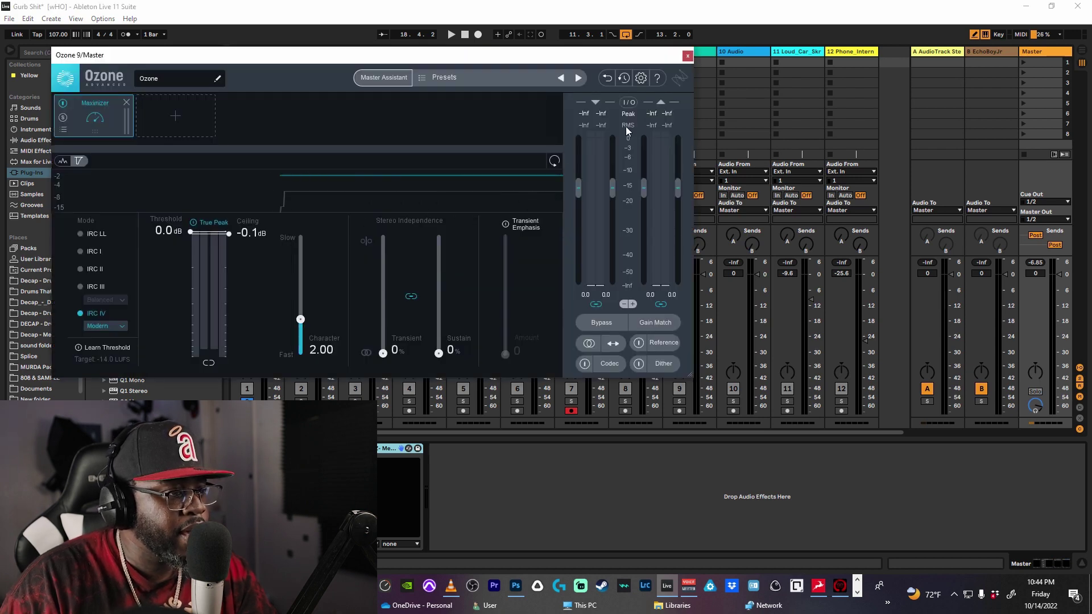
key("space")
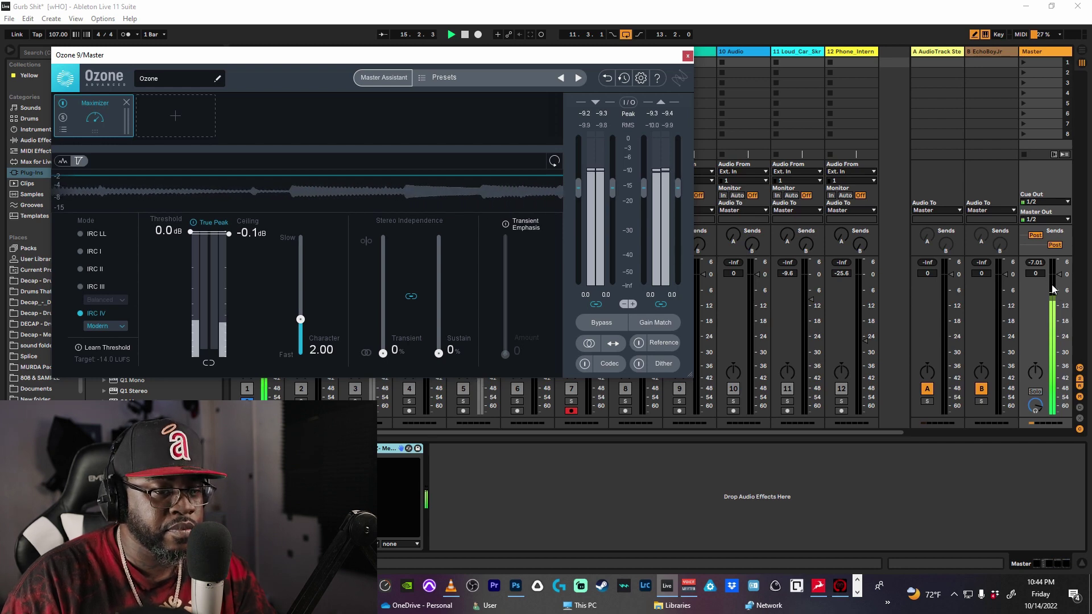
key("space")
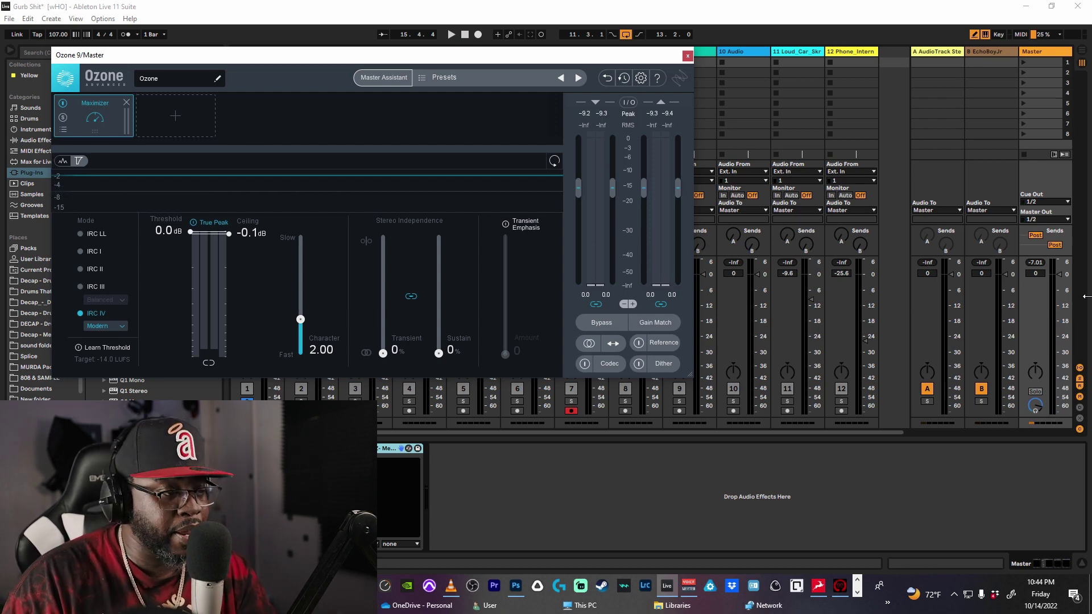
left_click(689, 55)
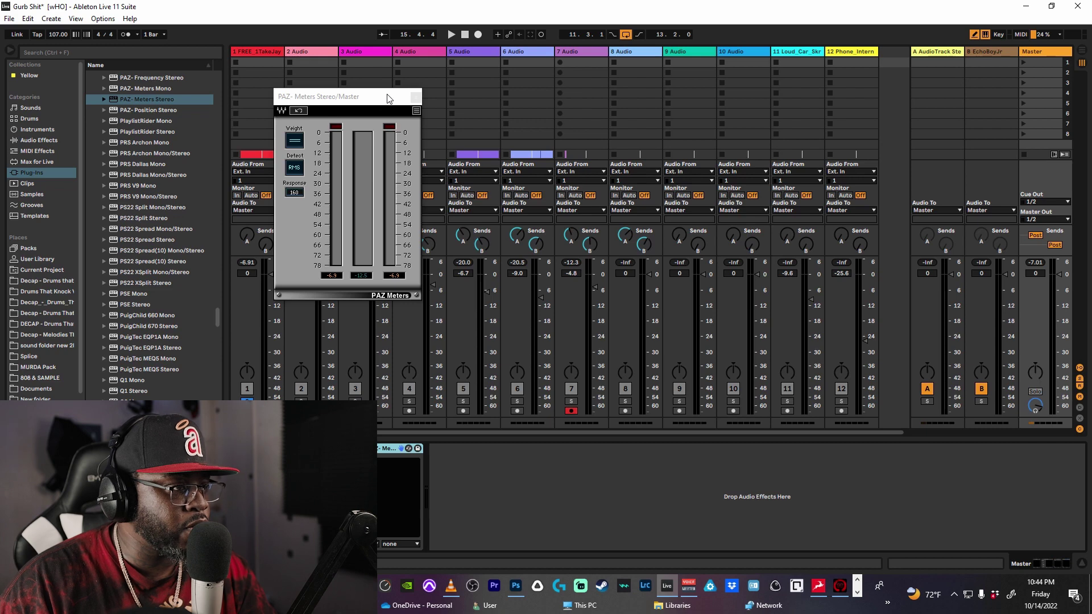
- Reset the PAZ Meters readings, play the beat again to measure the master level, and close the meter window
left_click_drag(389, 98, 615, 101)
left_click(591, 279)
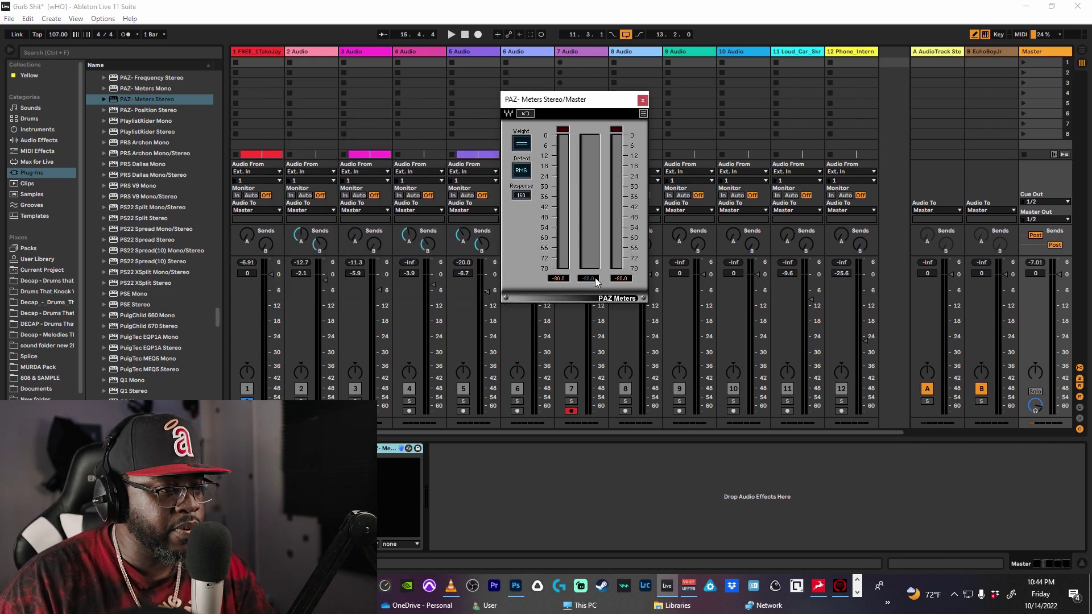
key("space")
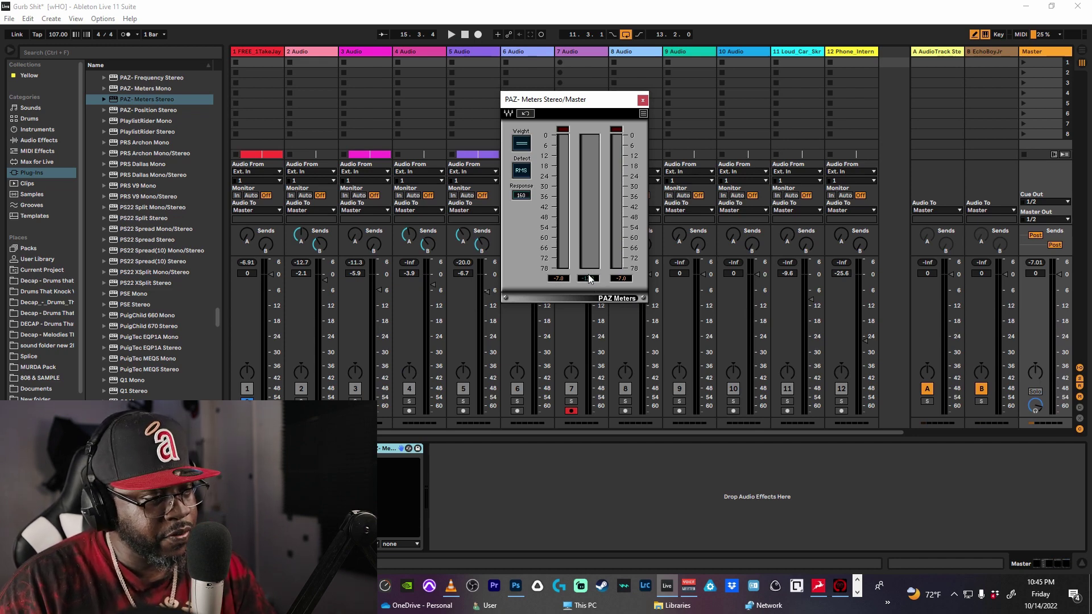
left_click(642, 100)
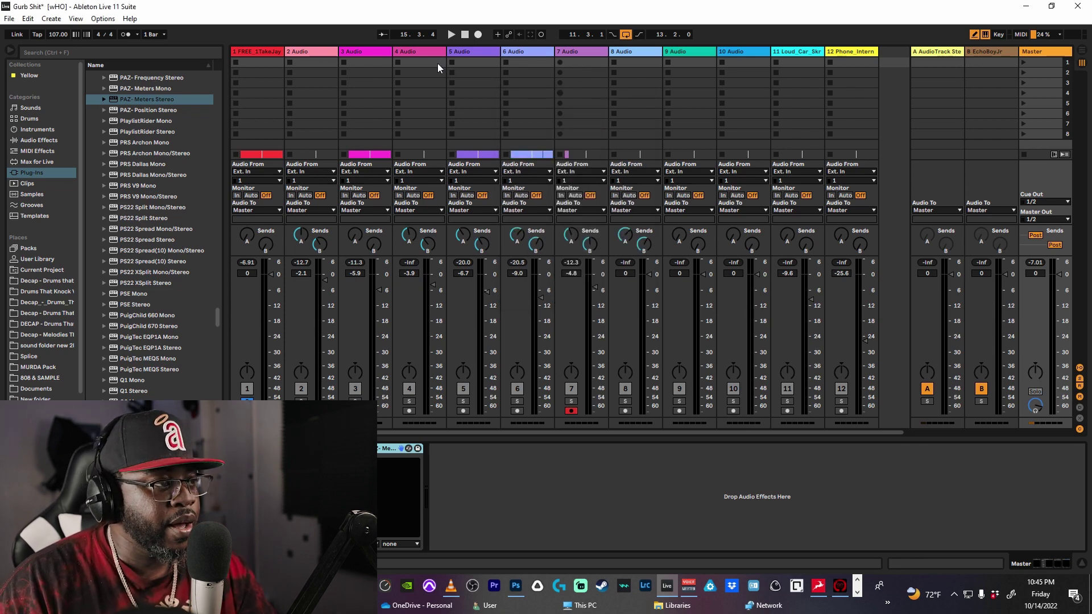
- Open the StudioRack on track 1 and examine the Low macro and its Center plug-in, placing the windows side by side
left_click(257, 52)
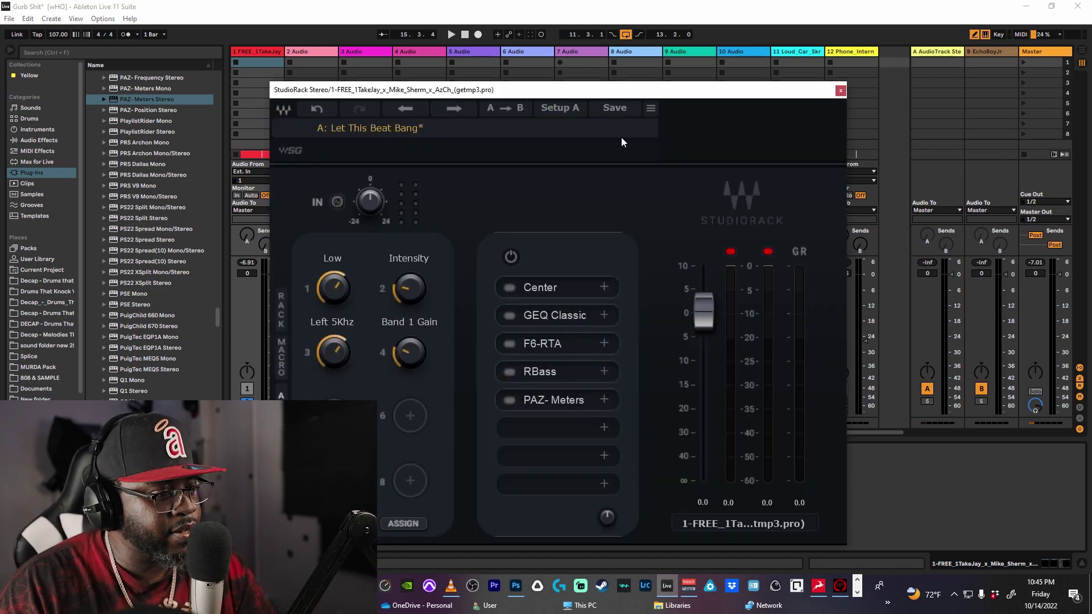
left_click_drag(627, 92, 747, 91)
left_click(671, 288)
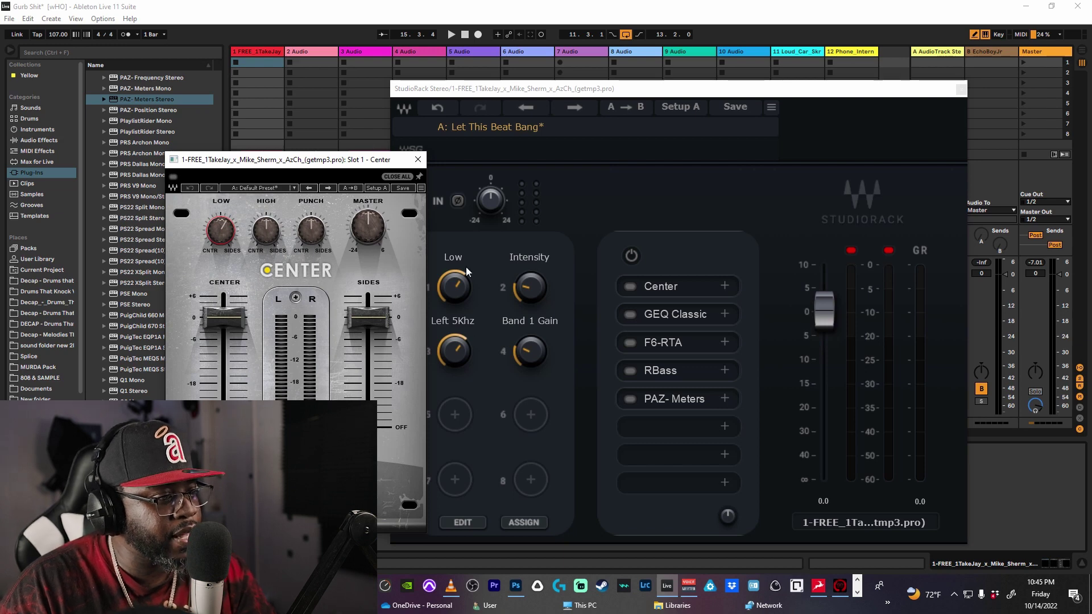
left_click_drag(746, 90, 818, 77)
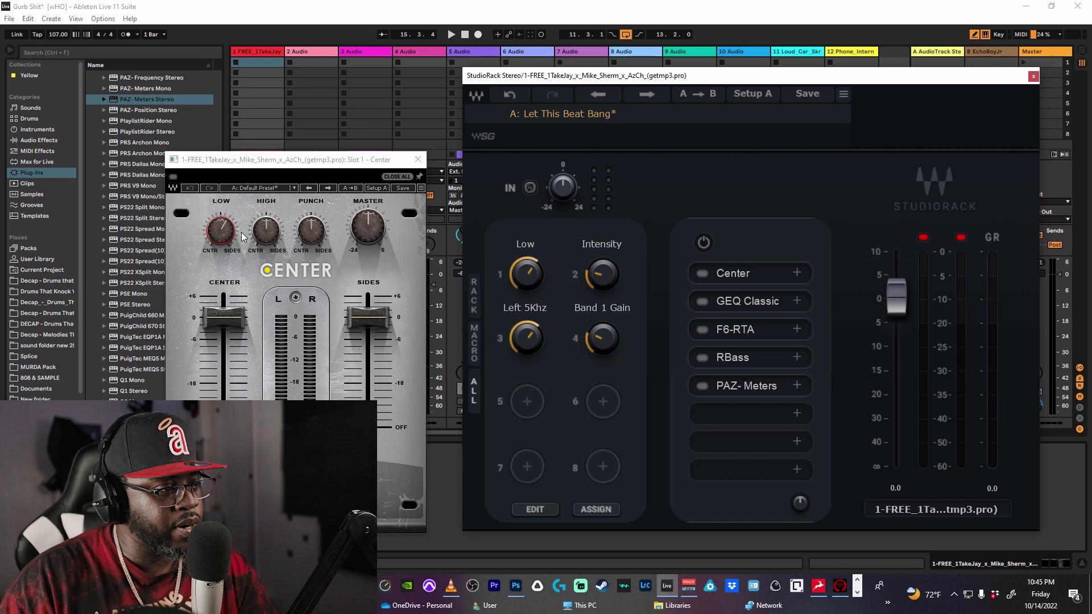
mouse_move(229, 237)
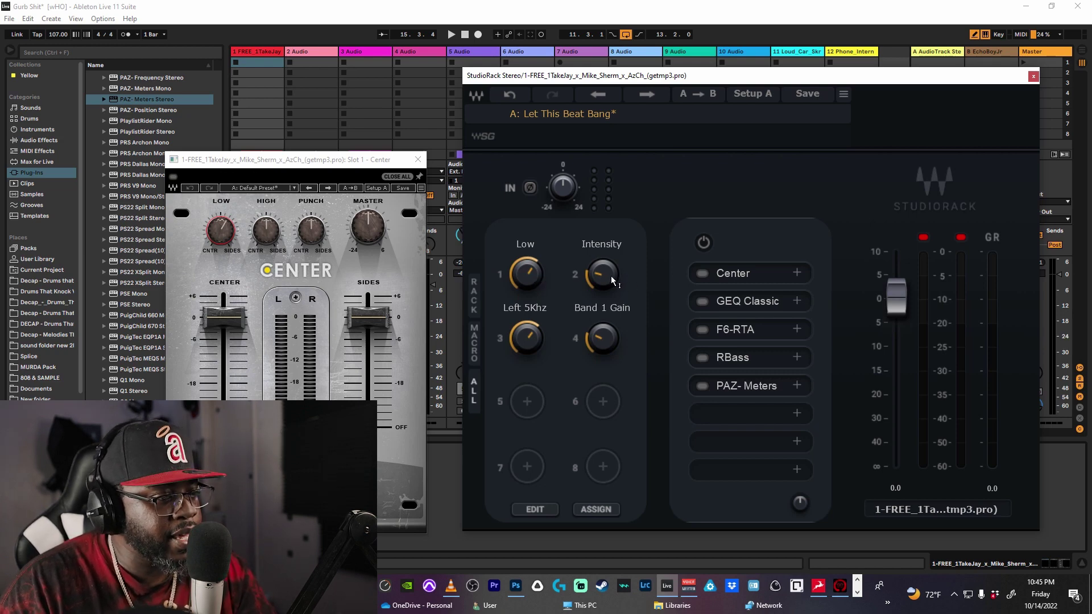
- Inspect the rack's GEQ Classic, F6-RTA and RBass plug-ins along with the Intensity macro, and close the RBass window
left_click(755, 302)
left_click_drag(567, 151, 466, 335)
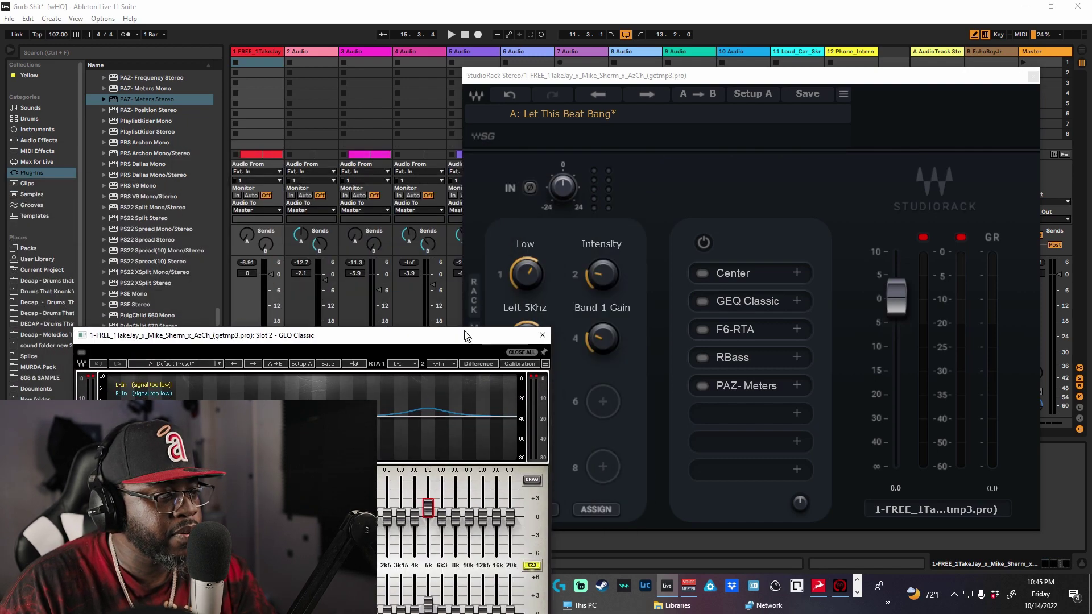
left_click(603, 274)
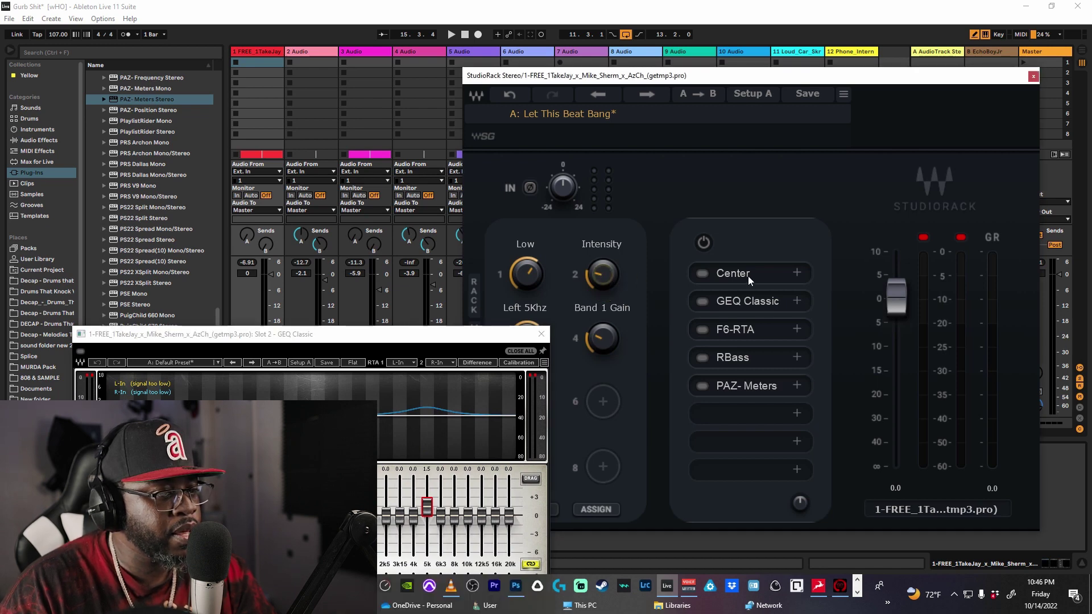
left_click(751, 331)
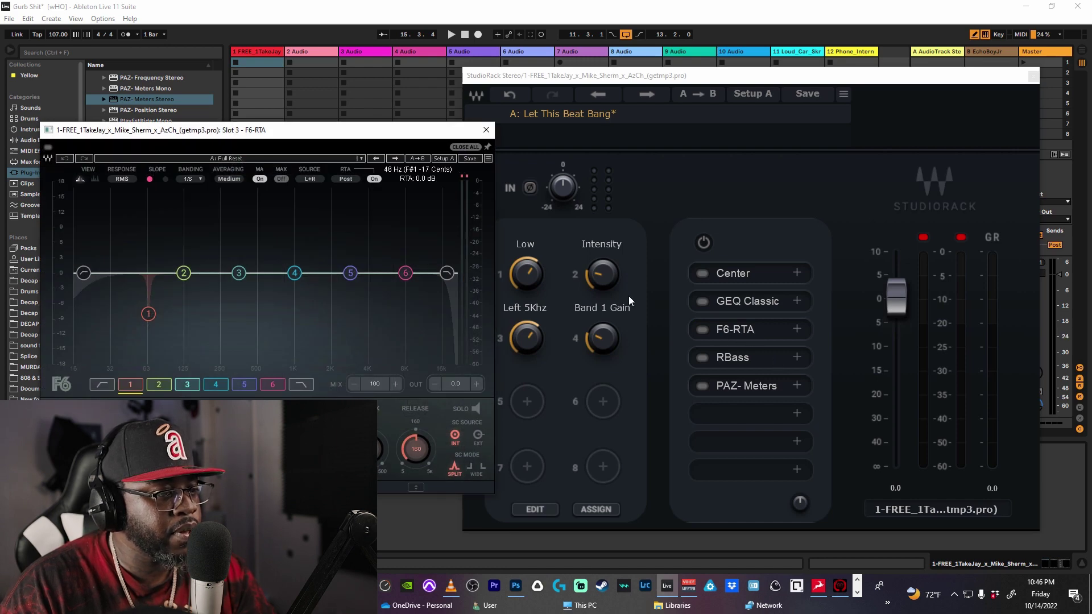
left_click(600, 273)
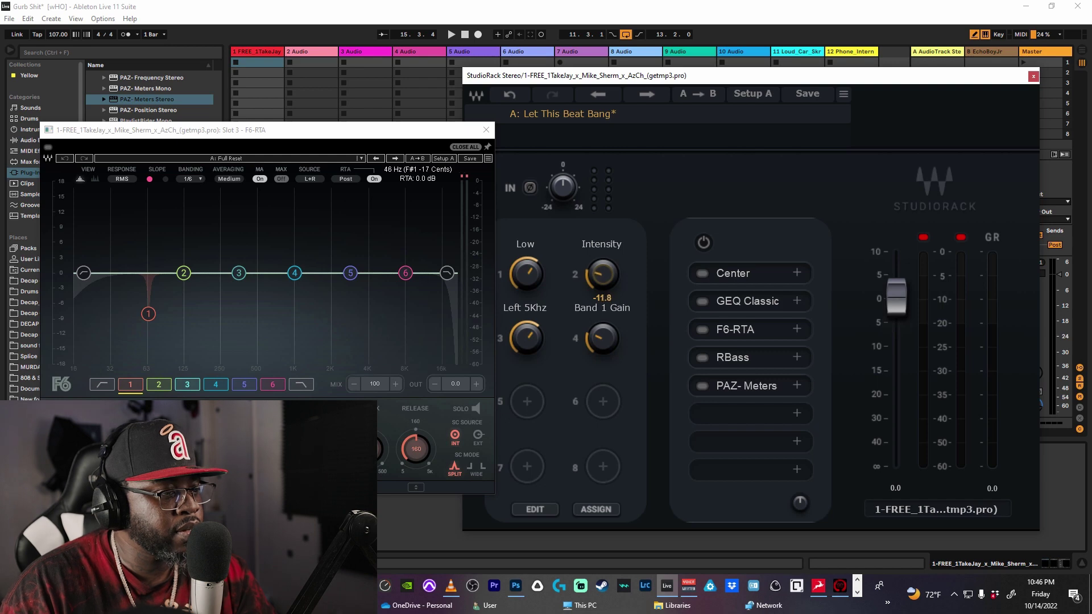
left_click(748, 359)
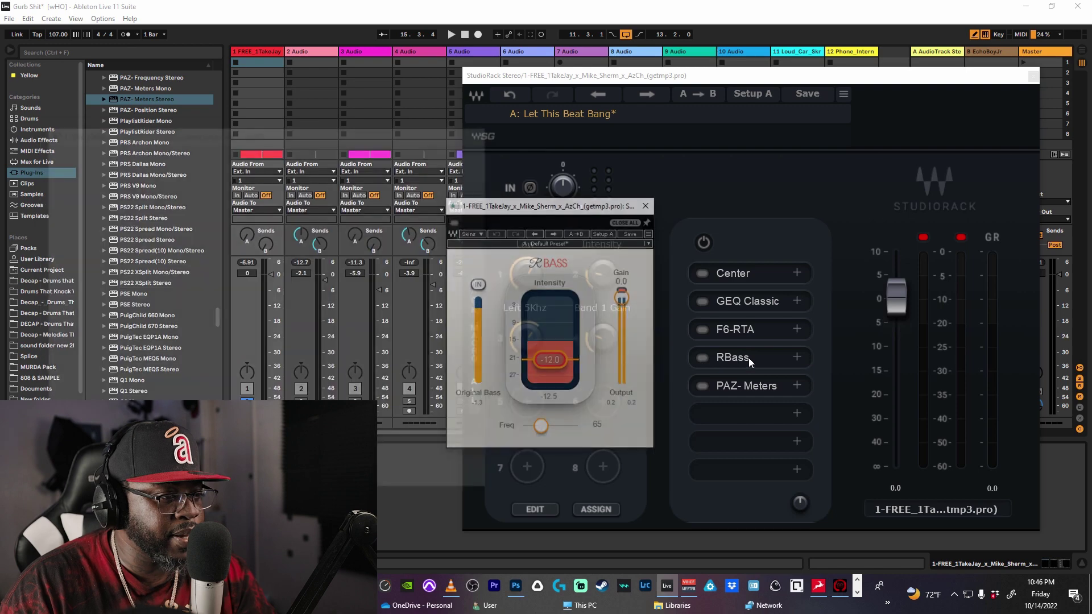
left_click(646, 206)
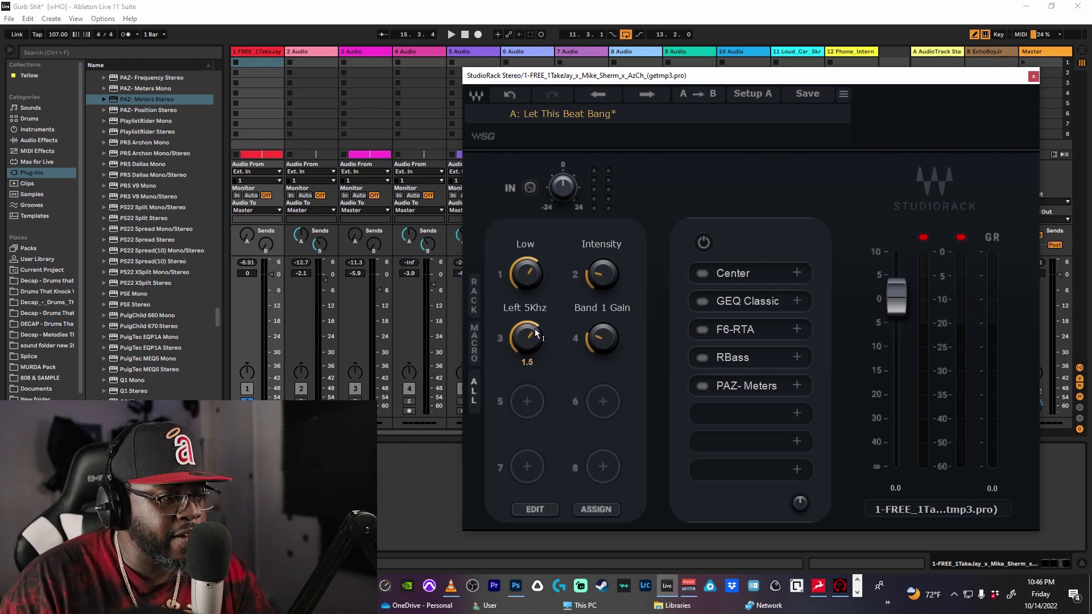
- Lower the Left 5Khz macro to near 0, and raise it to 1.5 while the beat plays through the enabled rack
mouse_move(521, 346)
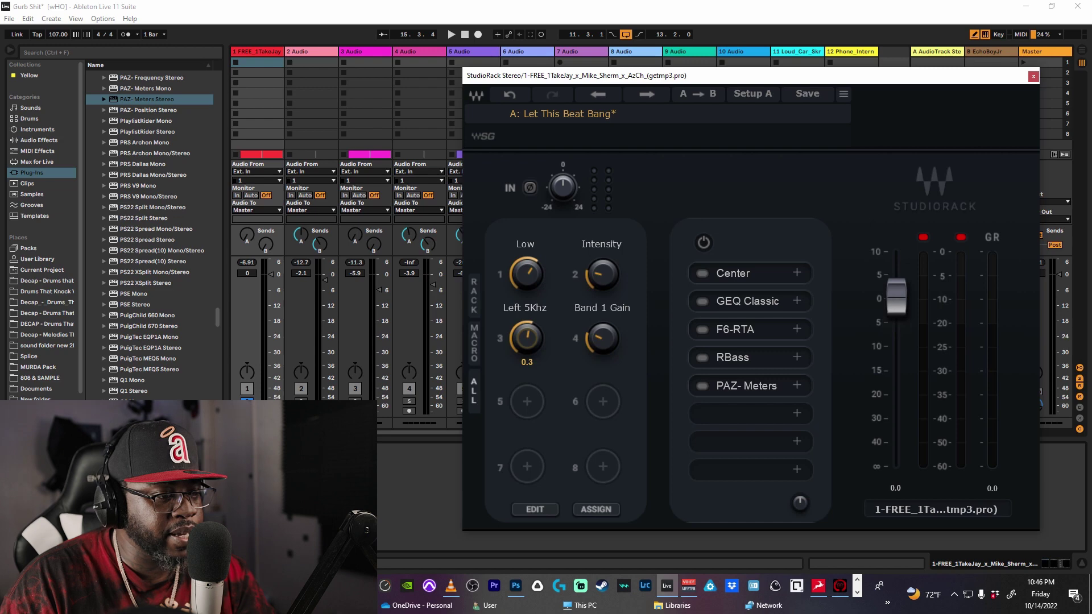
left_click_drag(522, 344, 522, 345)
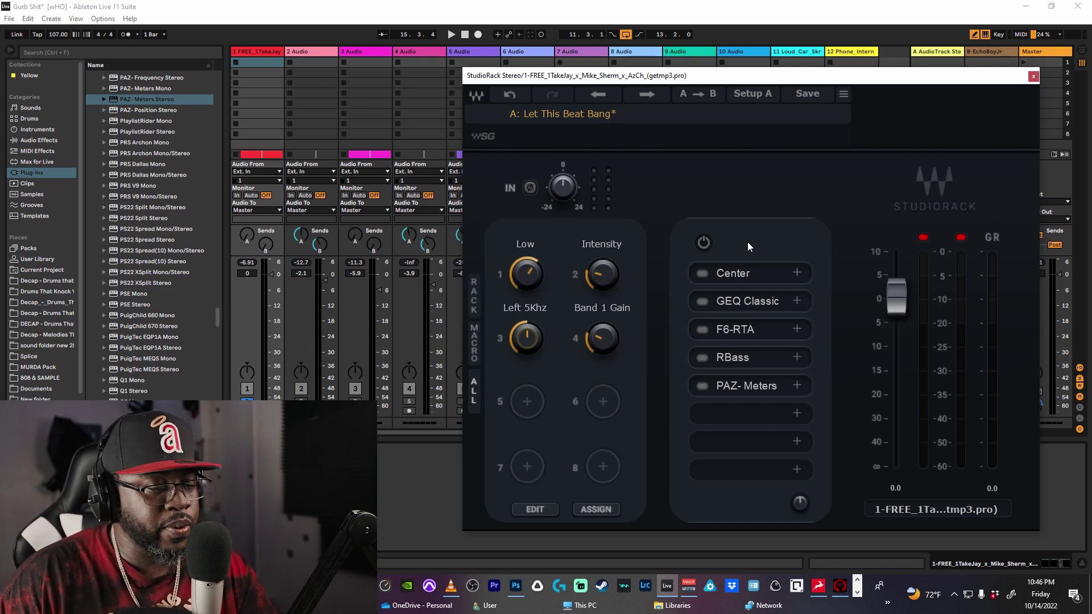
key("space")
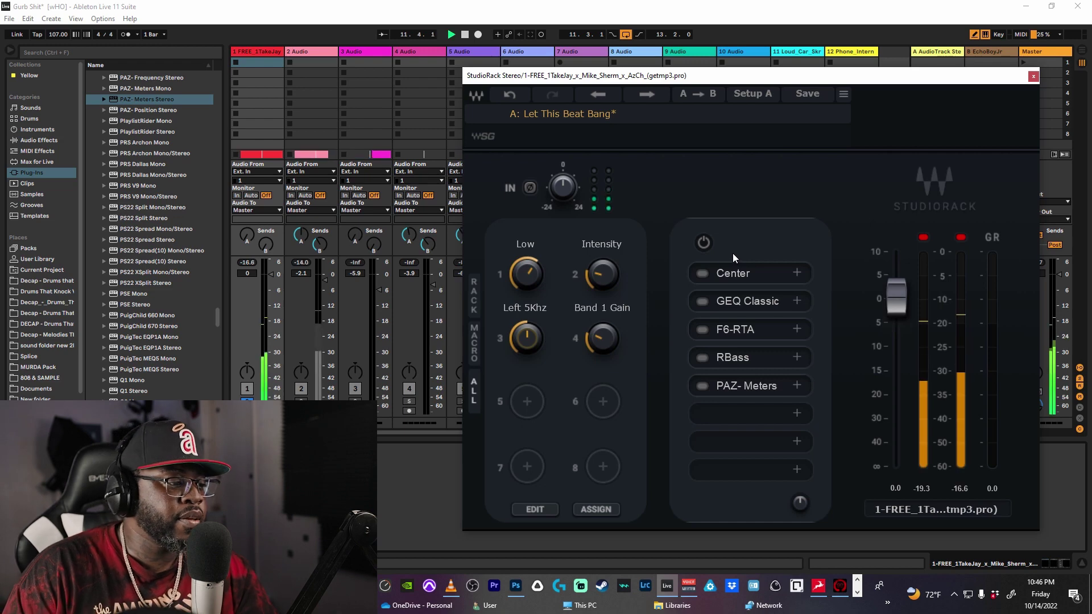
left_click(704, 247)
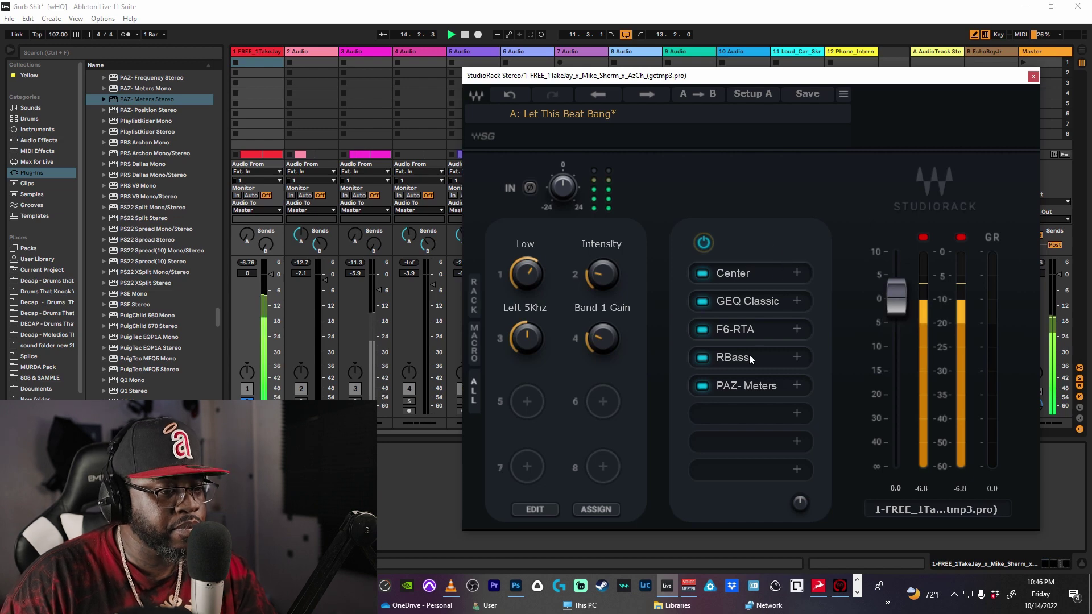
left_click_drag(529, 343, 529, 331)
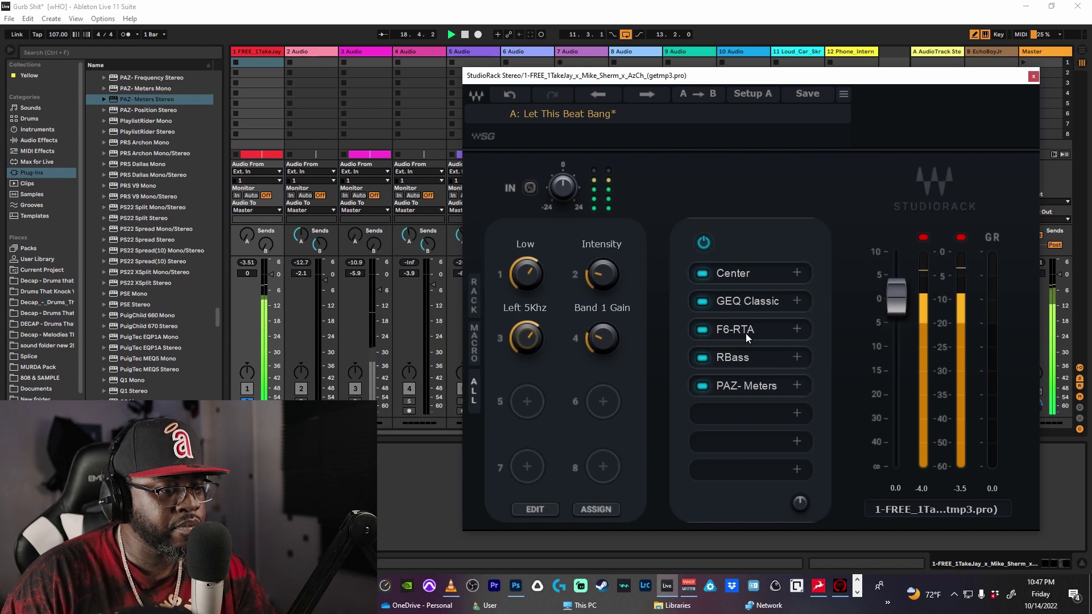
- View GEQ Classic beside the rack and compare the playing beat with the rack enabled and bypassed, stopping playback at the end
left_click(743, 304)
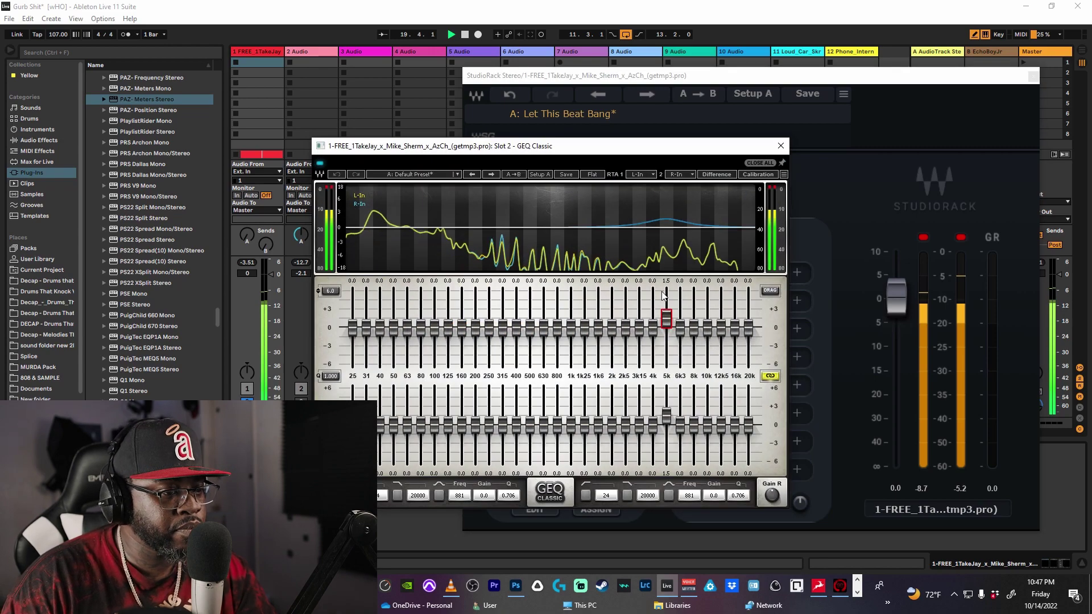
left_click_drag(696, 150, 422, 77)
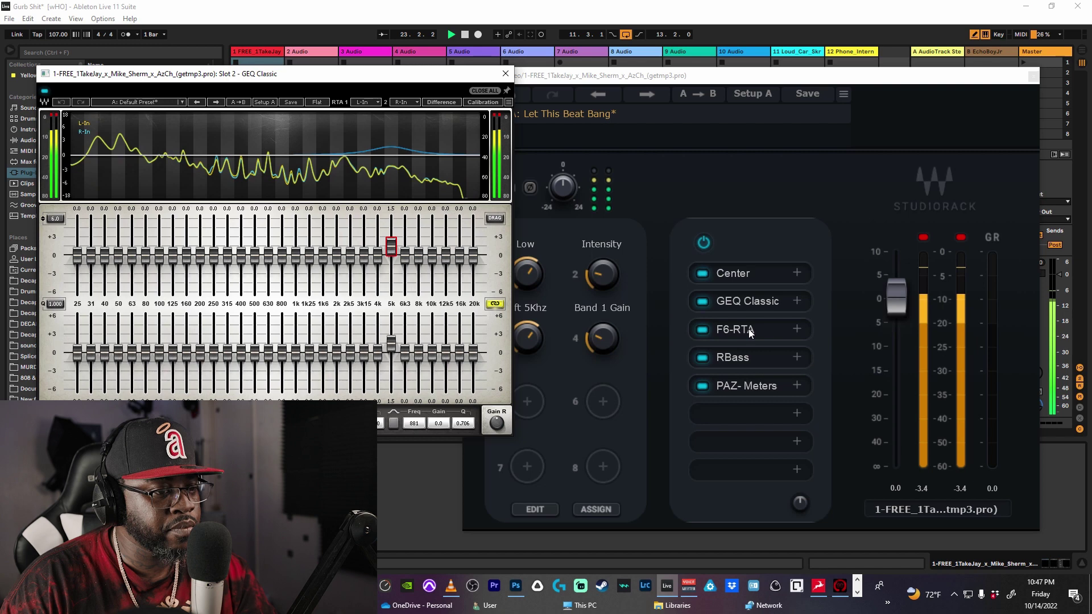
left_click(705, 244)
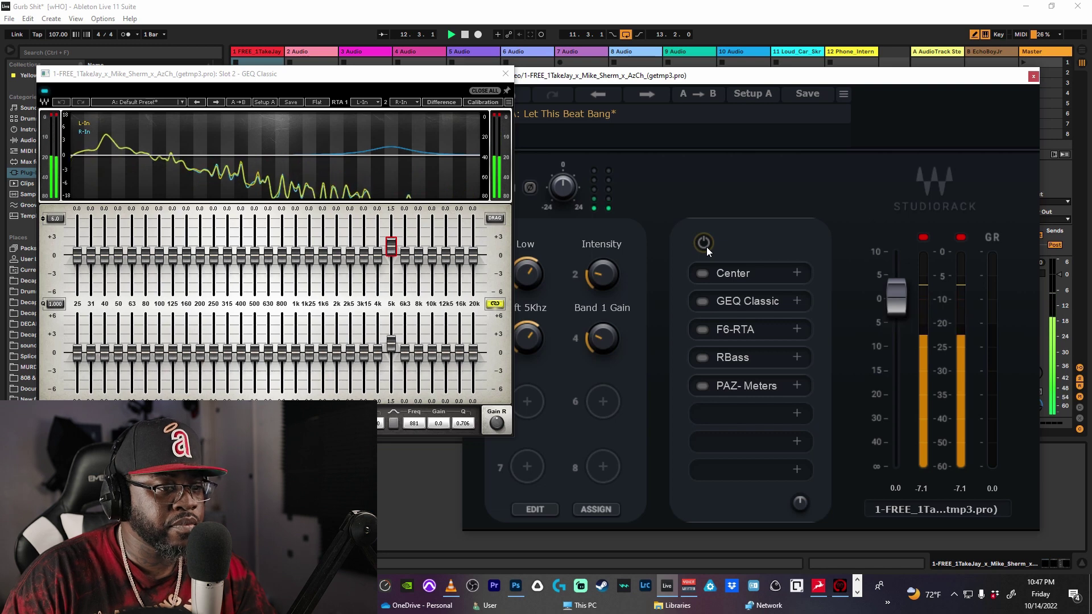
left_click(707, 247)
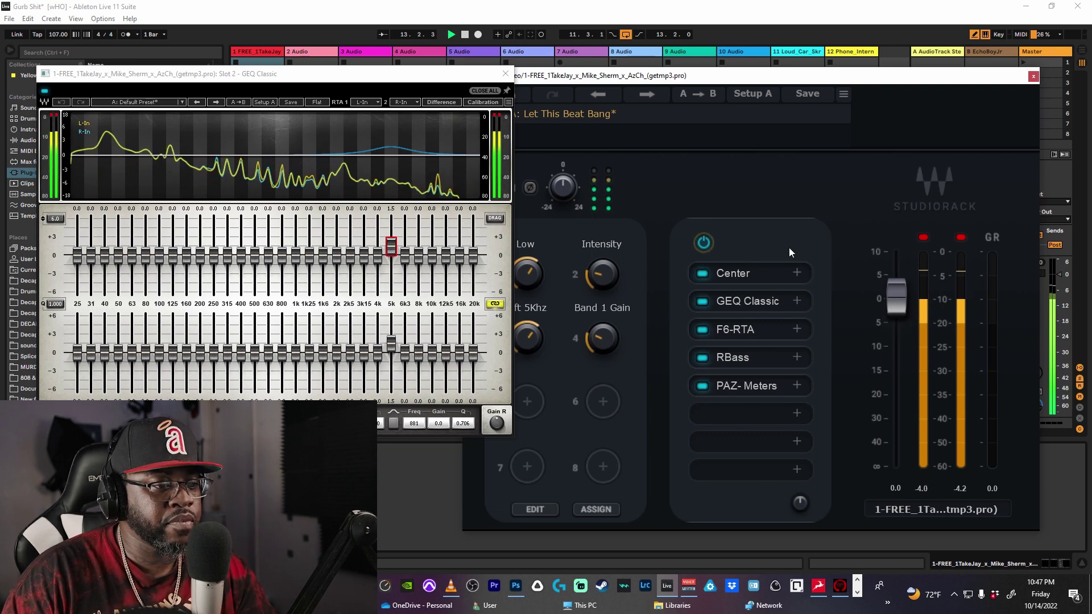
left_click(704, 243)
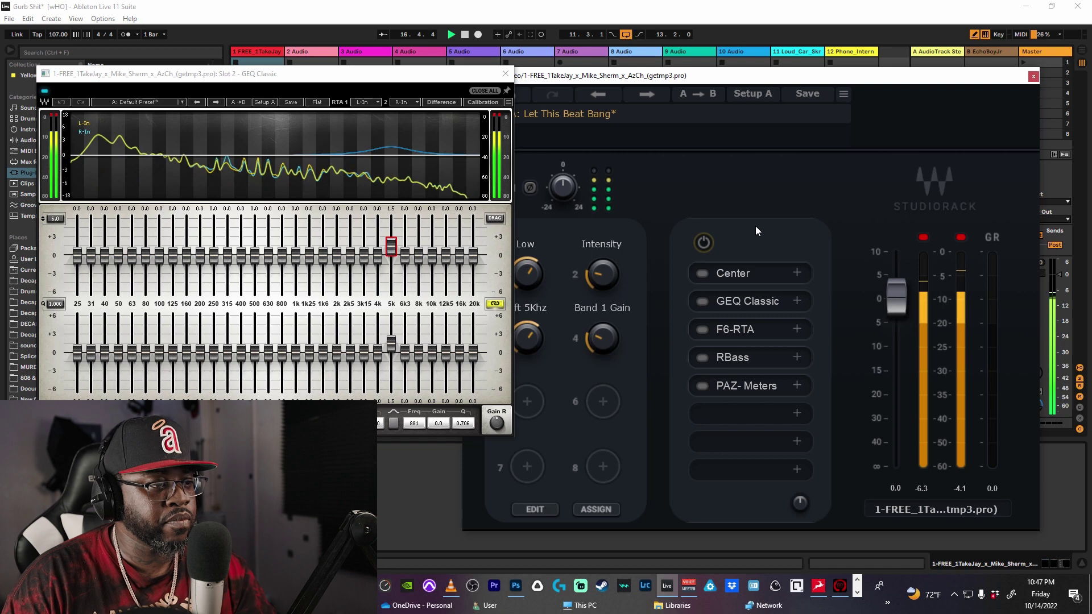
key("space")
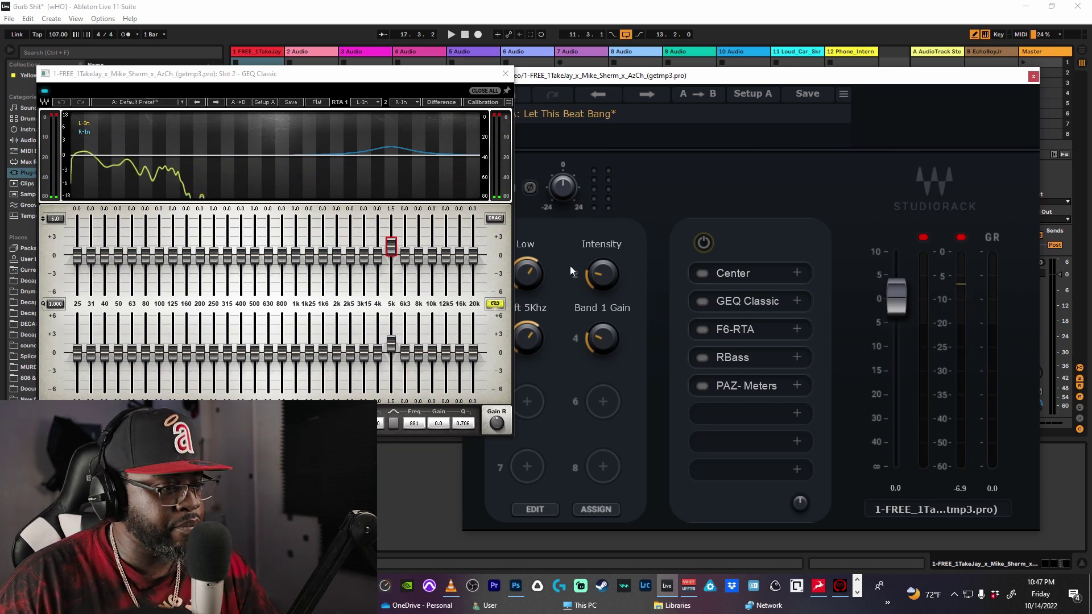
- Open RBass beside the rack and lower the Intensity macro to -15.0 while the beat plays through the enabled rack
mouse_move(539, 334)
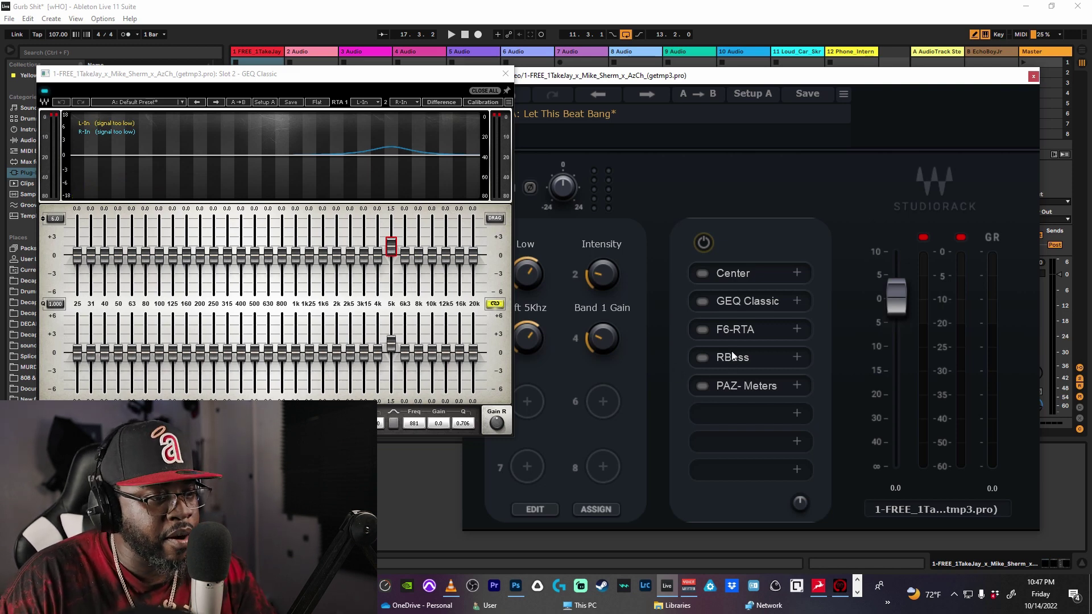
left_click_drag(761, 79, 804, 73)
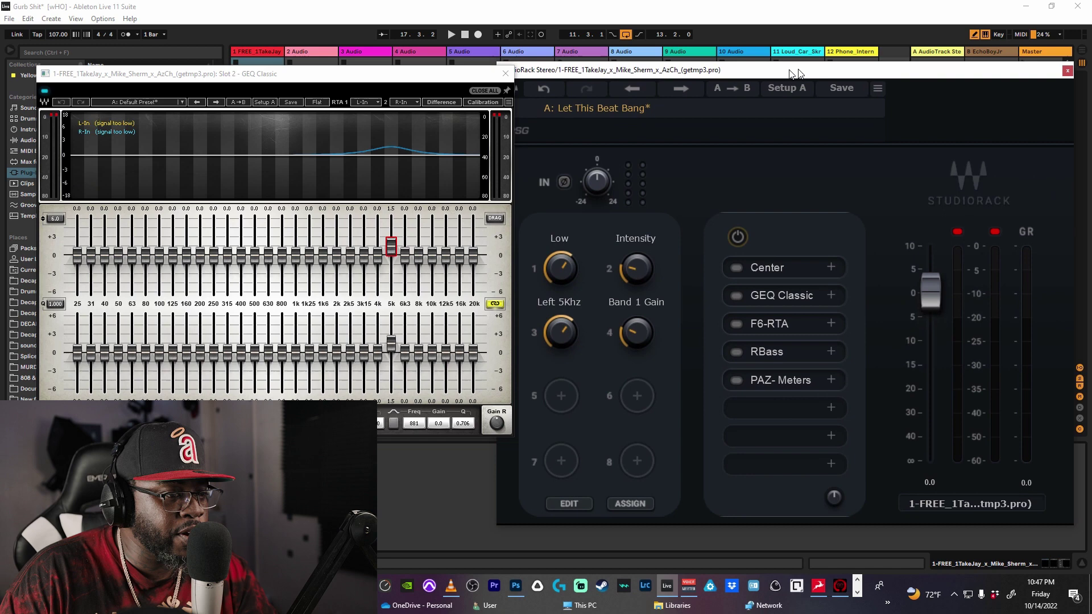
mouse_move(649, 262)
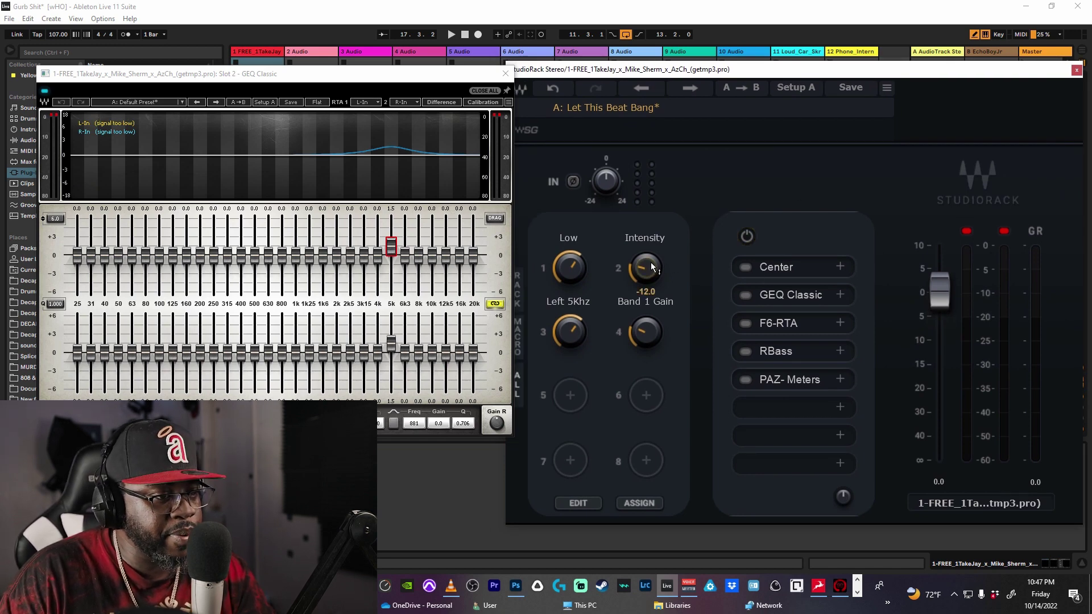
left_click(794, 358)
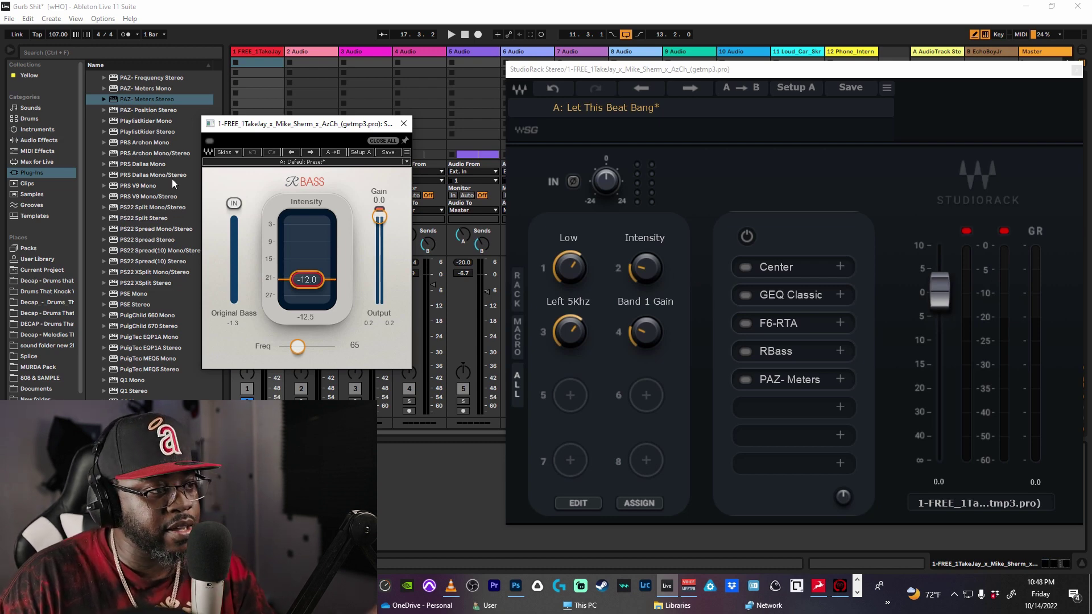
key("space")
left_click(748, 237)
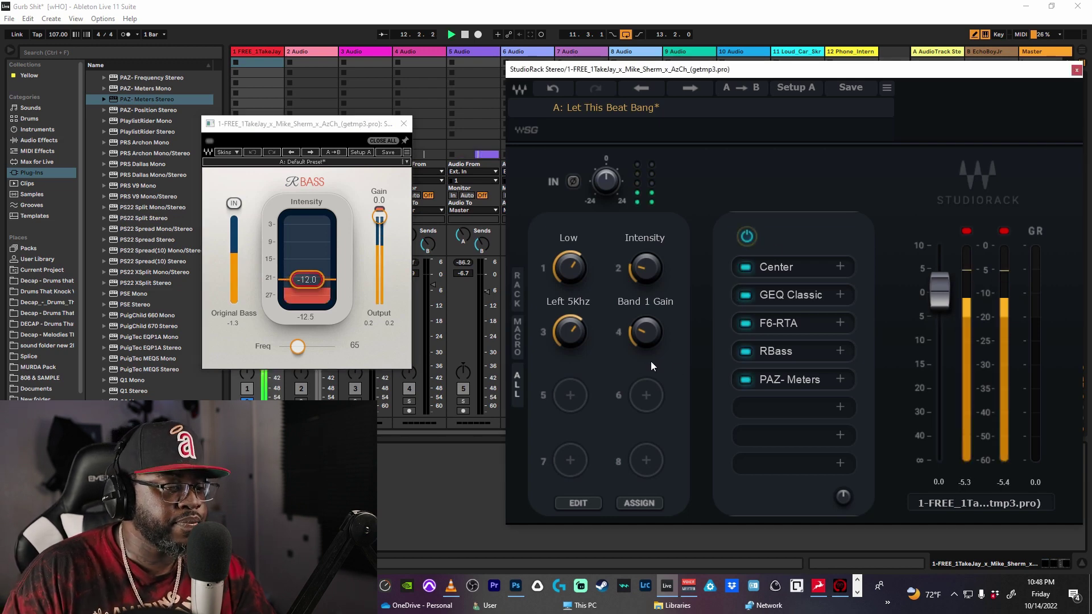
mouse_move(643, 267)
mouse_move(643, 266)
left_mouse_down()
mouse_move(643, 287)
mouse_move(643, 210)
mouse_move(642, 283)
left_mouse_up()
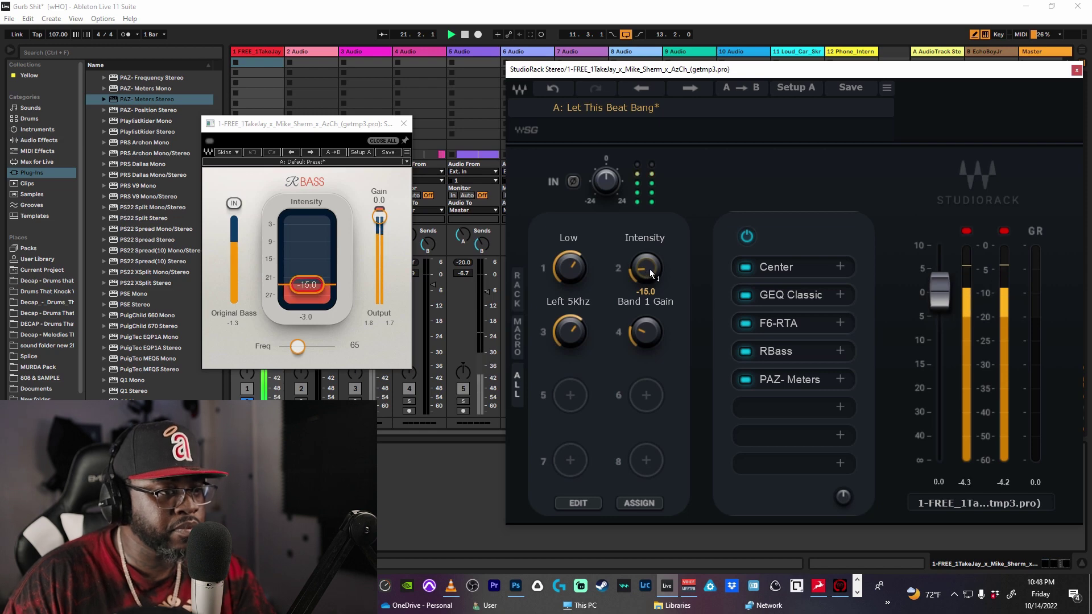
- Check the Master track's StudioRack levels during playback, return to the track 1 rack with RBass beside it, and stop playback
left_click(910, 7)
left_click_drag(1040, 69, 834, 109)
left_click(1035, 54)
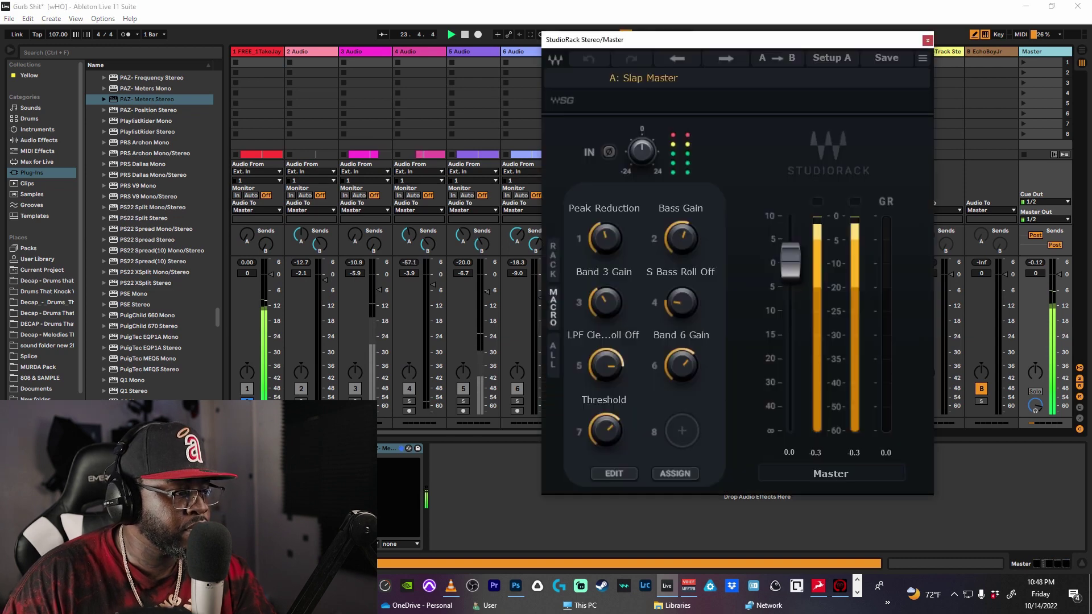
left_click(387, 448)
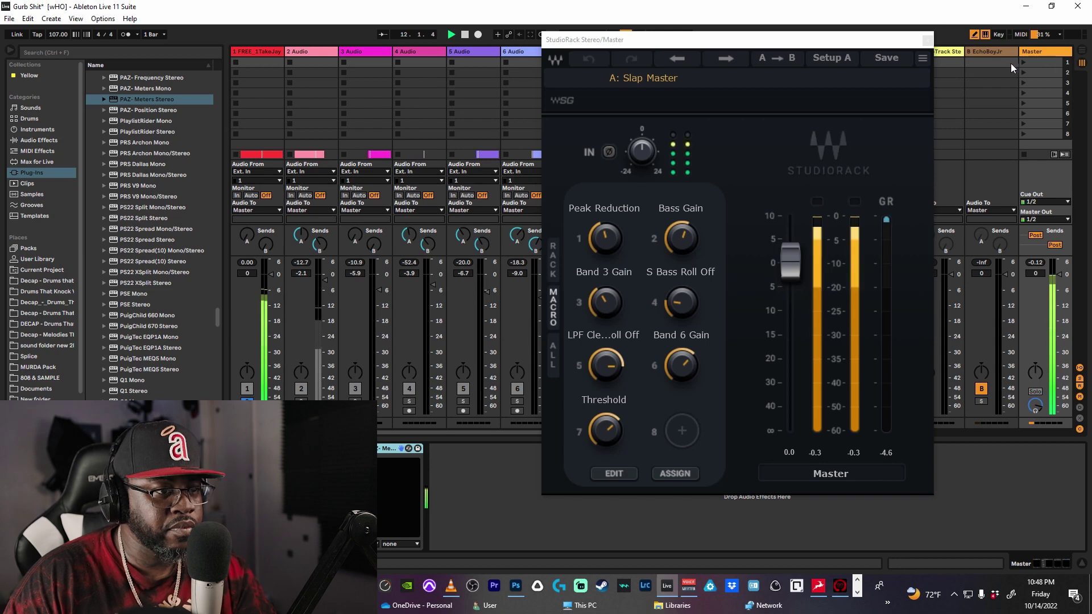
left_click(261, 49)
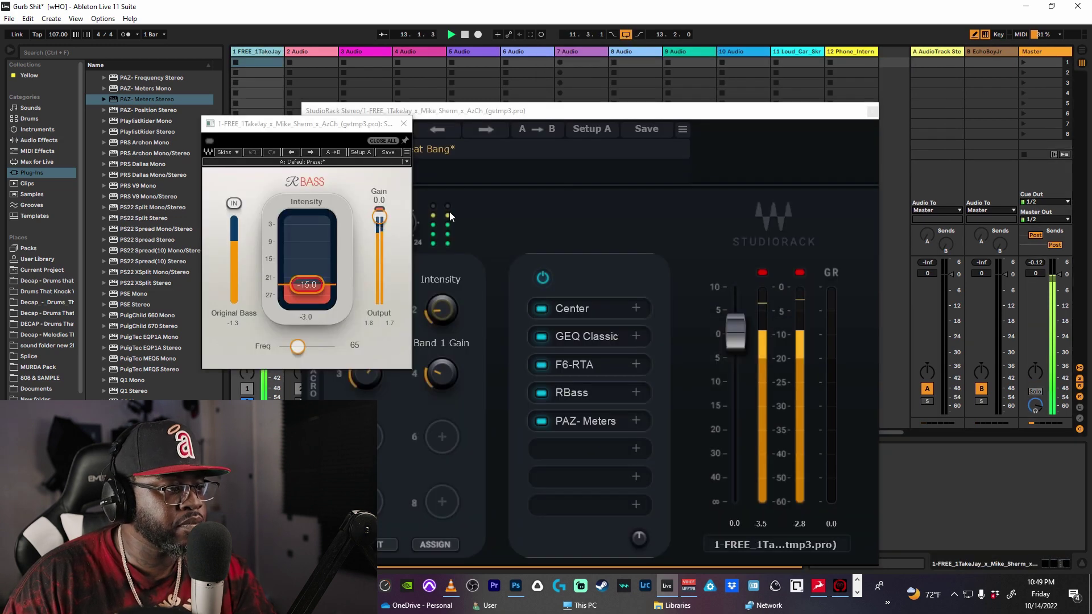
left_click_drag(343, 129, 225, 124)
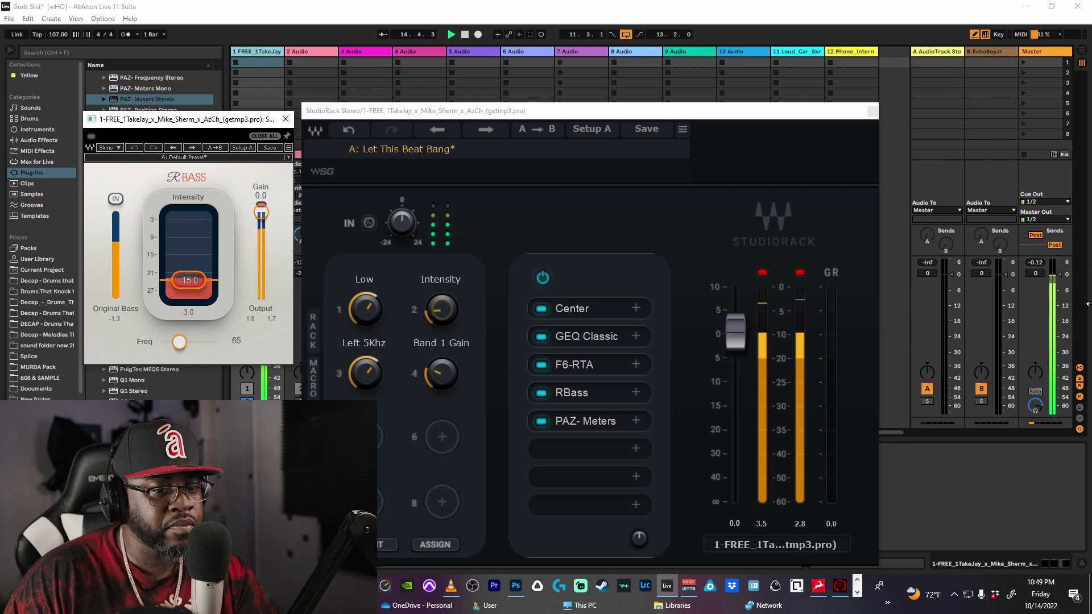
key("space")
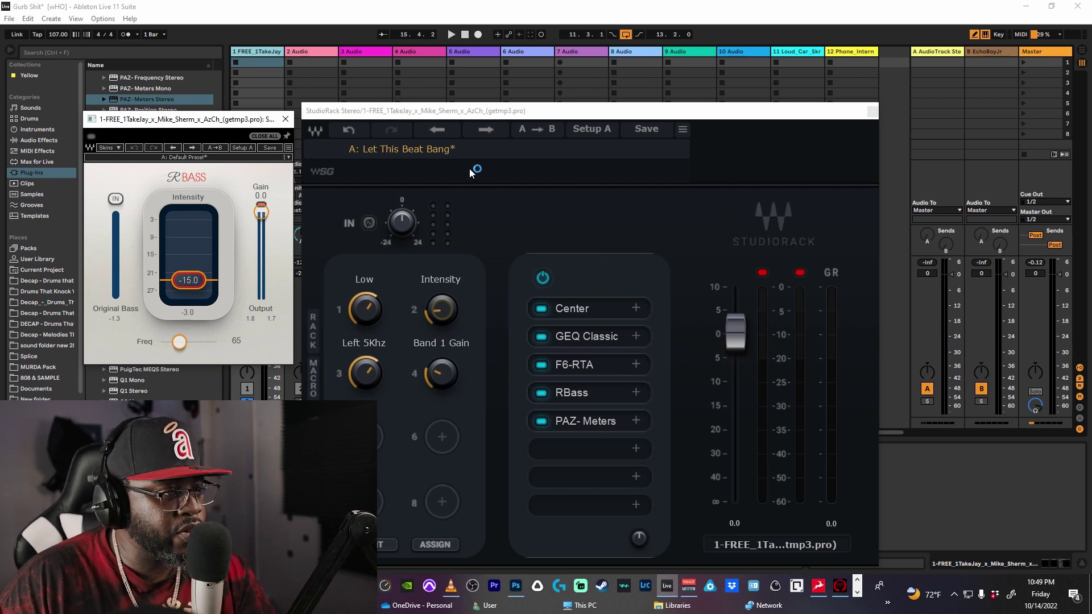
- Load the user preset "Max me out" in the track 1 StudioRack and open its Center plug-in beside the rack
left_click(454, 152)
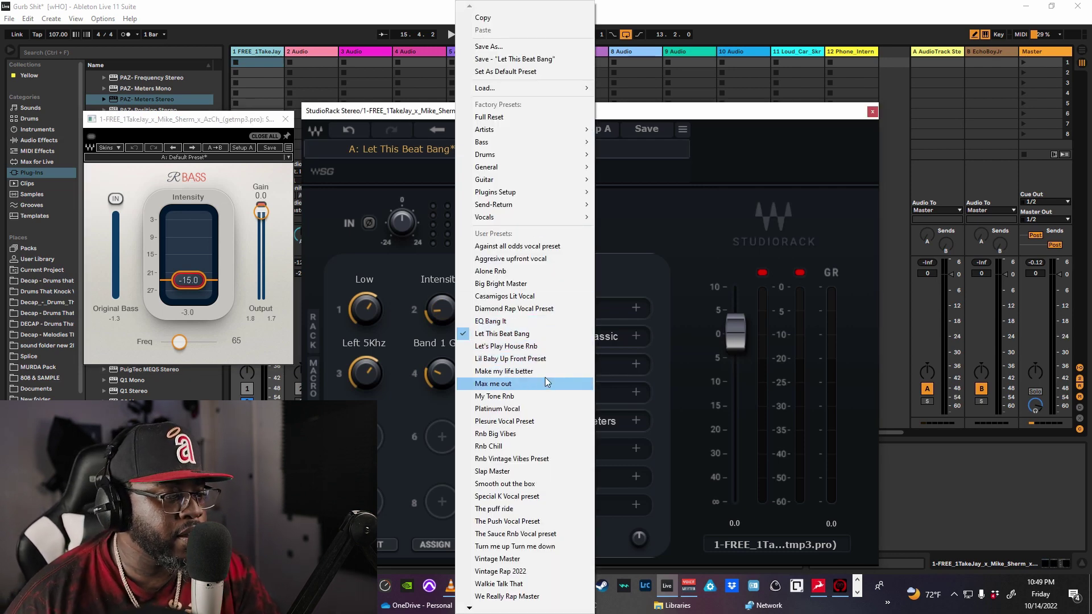
left_click(530, 384)
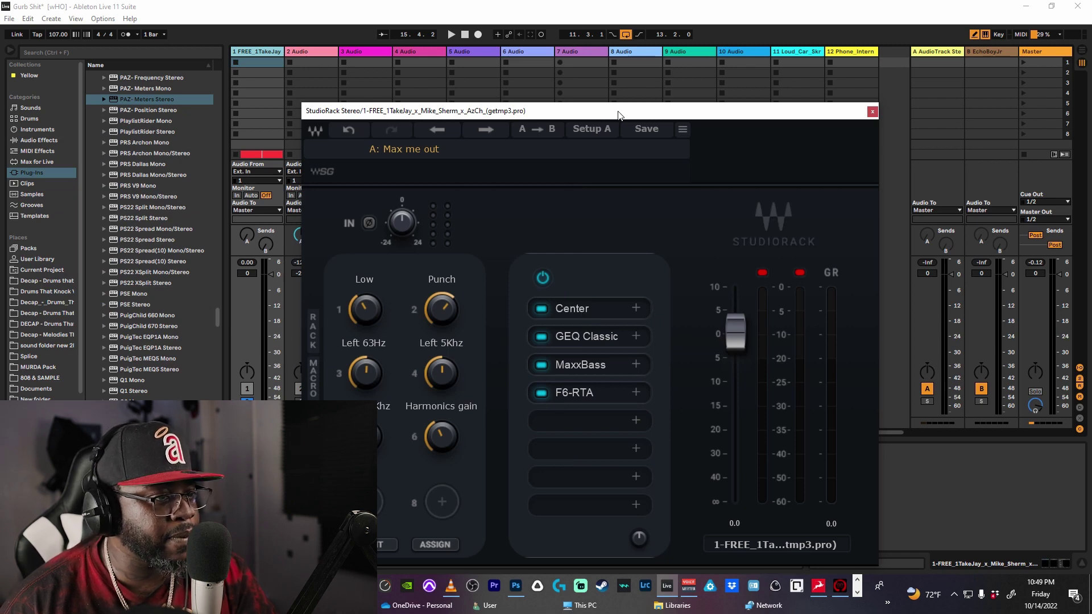
left_click_drag(620, 112, 762, 105)
left_click(726, 302)
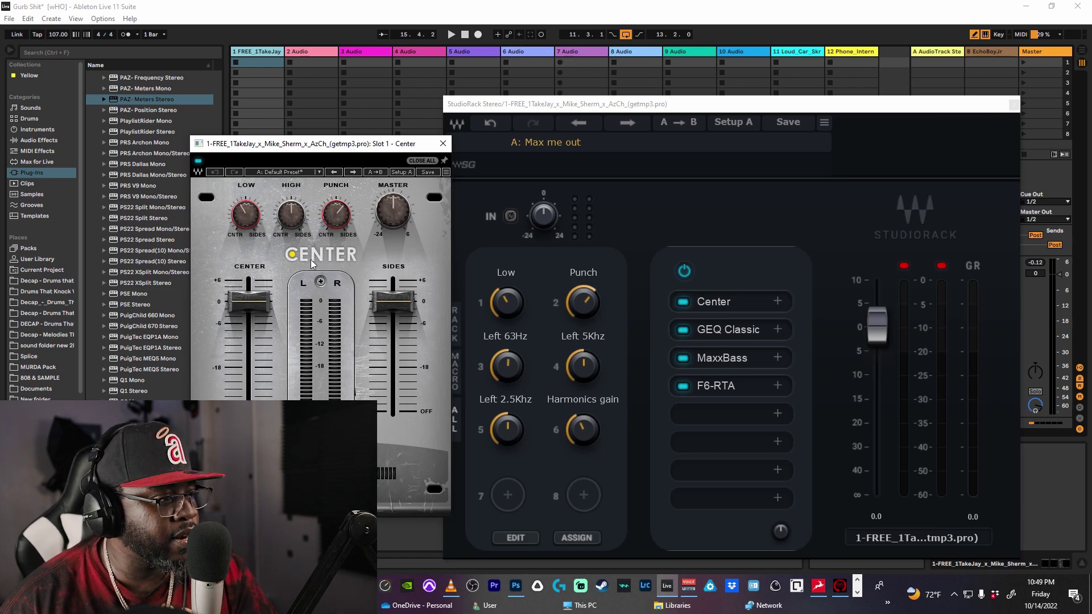
- Open GEQ Classic from the track 1 rack and place its window beside the StudioRack macros
mouse_move(346, 209)
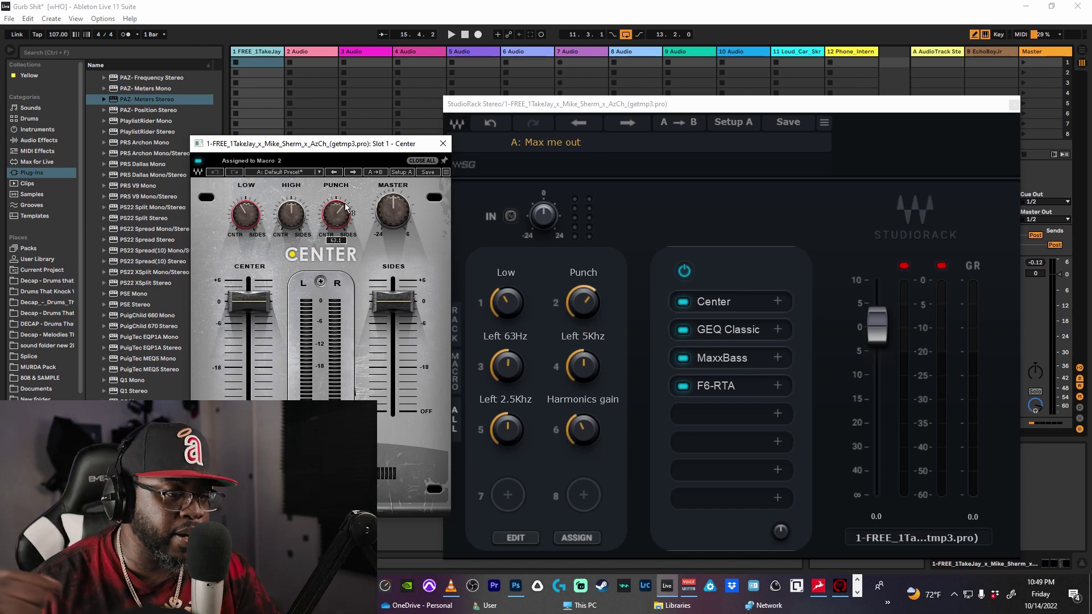
left_click(737, 333)
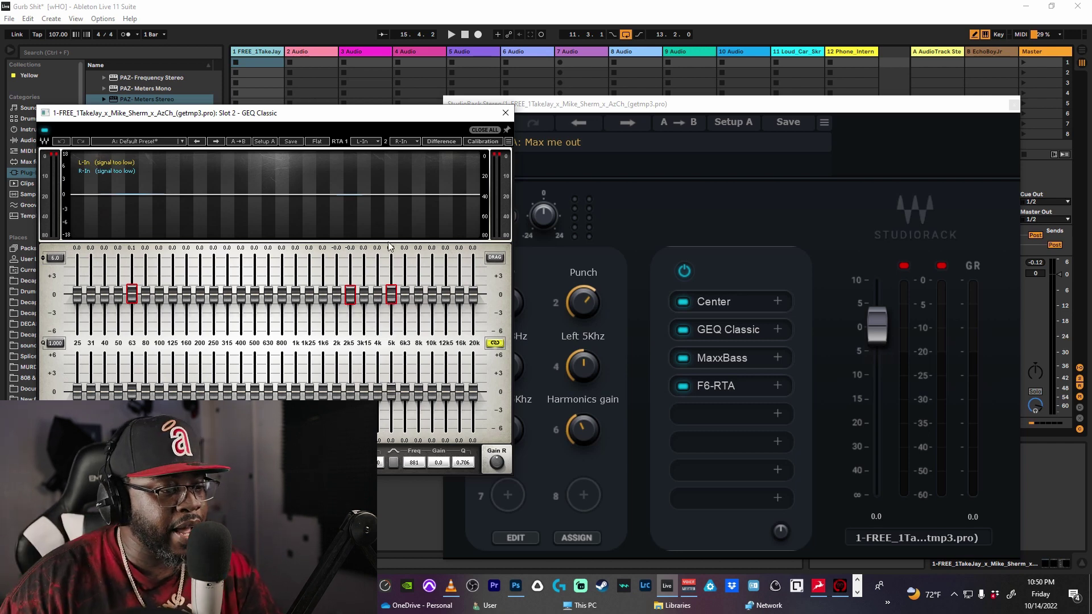
left_click_drag(418, 117, 357, 110)
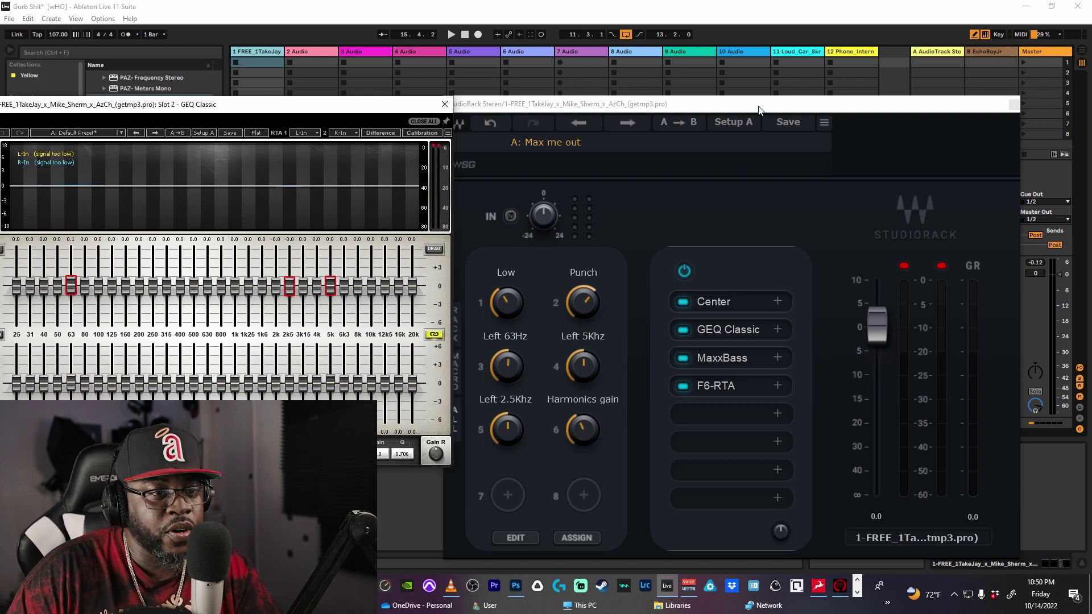
- Play the beat, try the Left 2.5Khz macro at 0.8, settle it at -0.4, and stop playback
key("space")
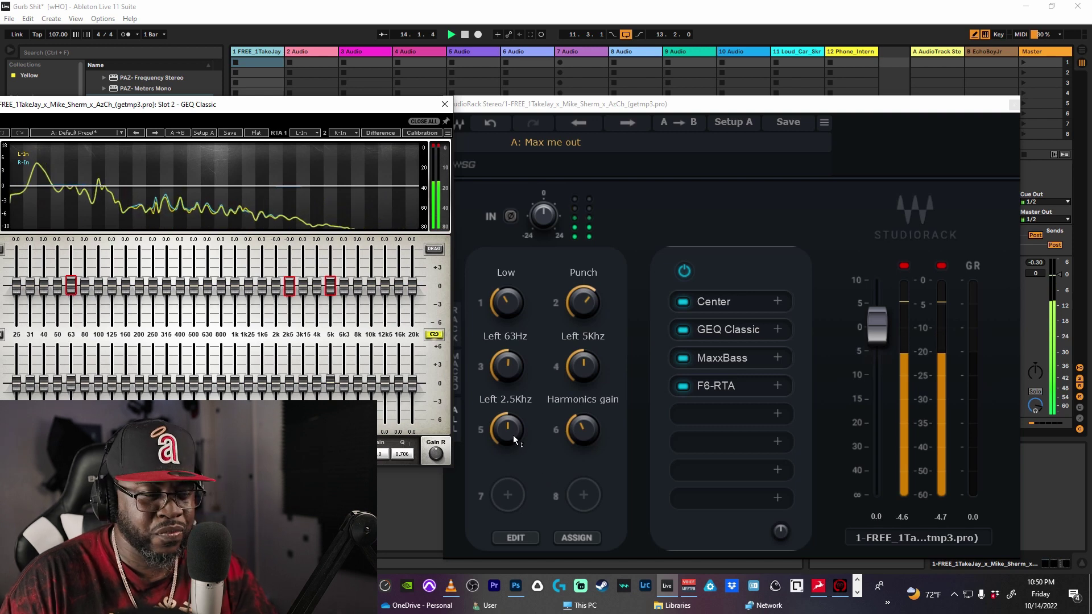
mouse_move(505, 432)
left_click_drag(504, 432, 505, 427)
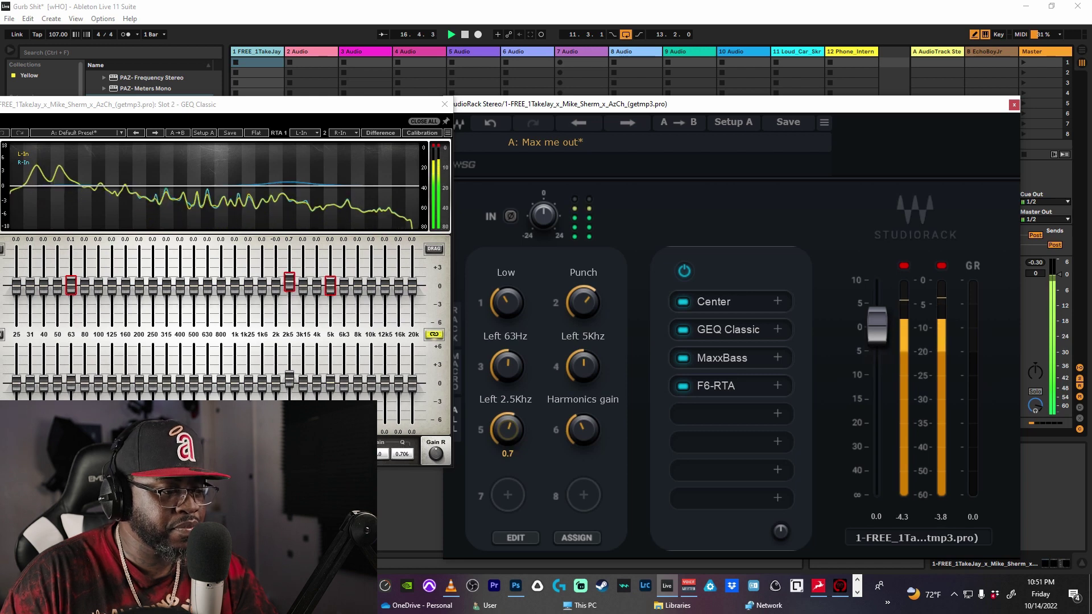
left_click_drag(505, 426, 505, 425)
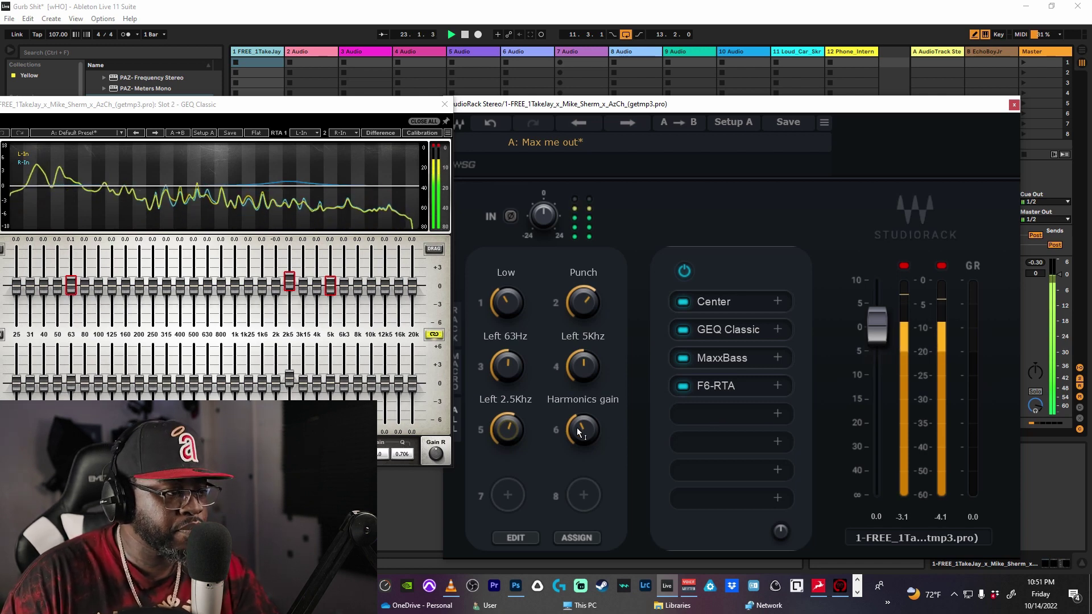
left_click_drag(506, 428, 506, 438)
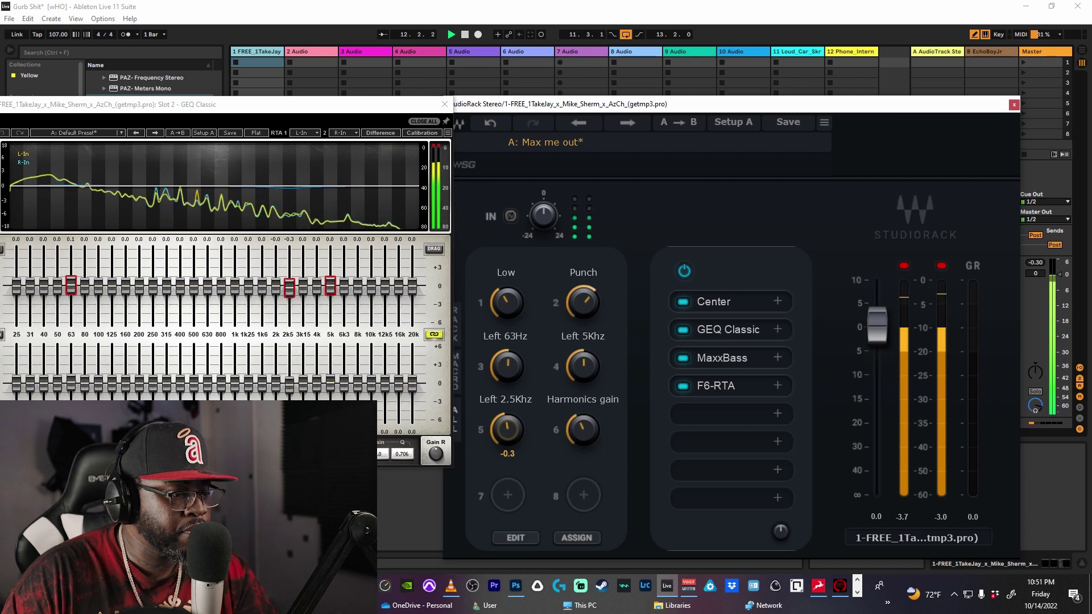
mouse_move(506, 438)
left_mouse_down()
mouse_move(506, 458)
mouse_move(506, 438)
left_mouse_up()
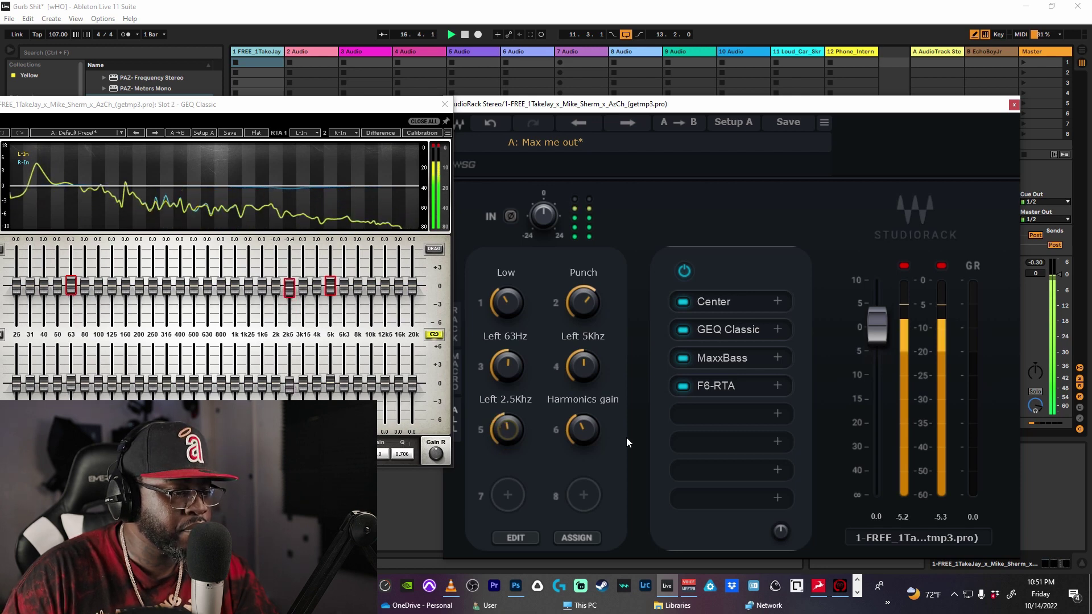
mouse_move(581, 428)
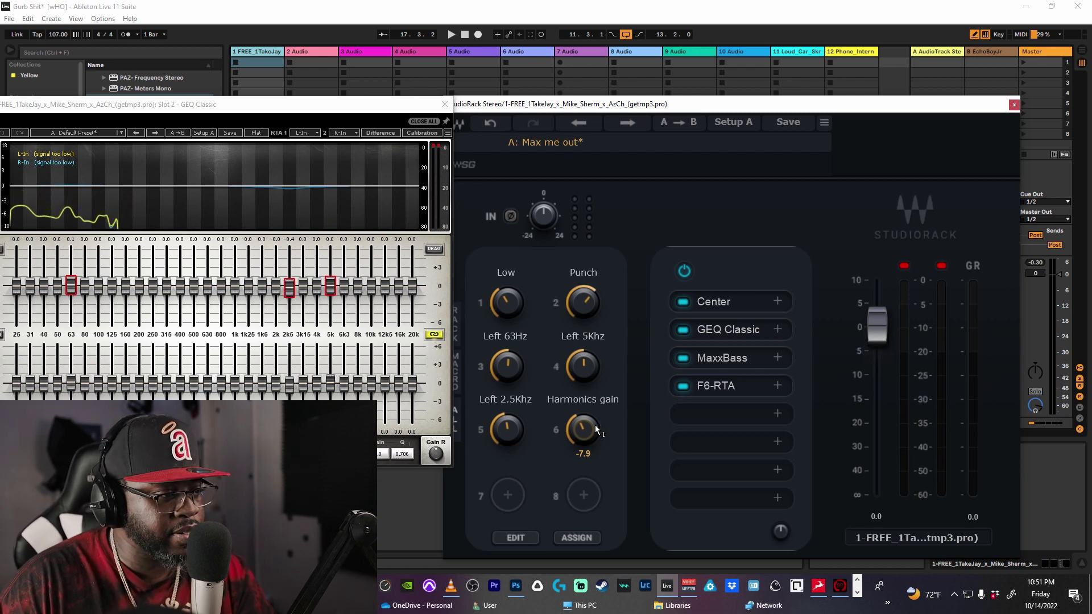
mouse_move(506, 433)
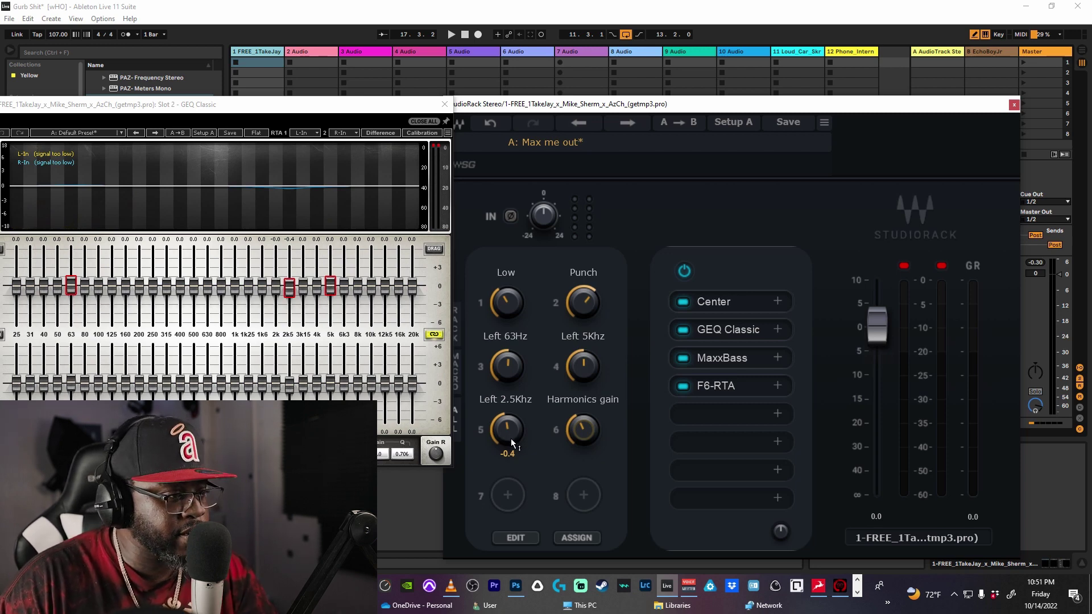
- Raise the Left 5Khz macro to 1.2 while the beat plays, stopping playback at the end
mouse_move(585, 363)
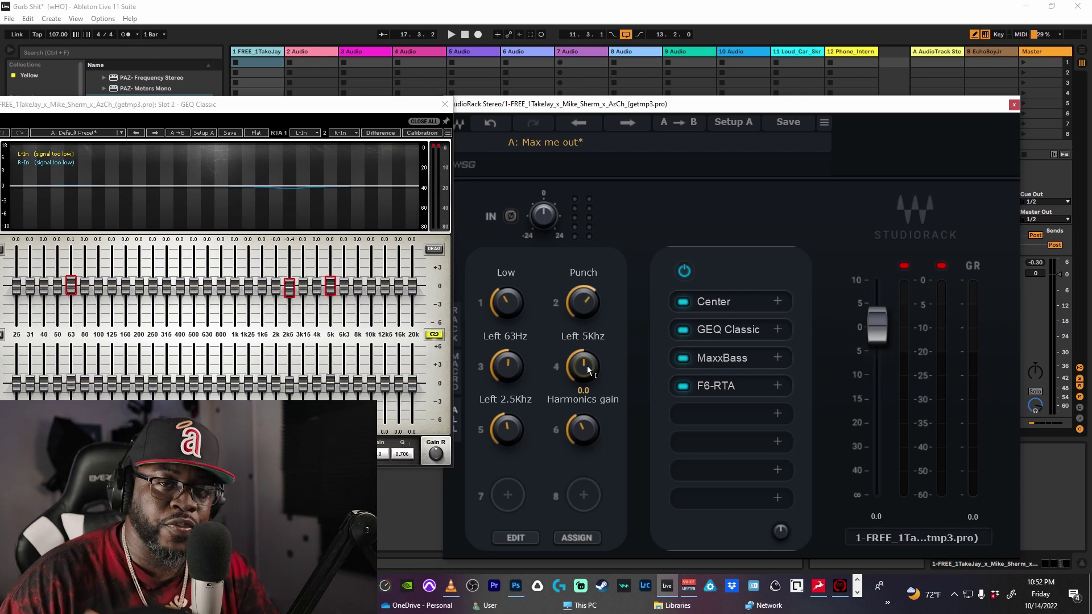
key("space")
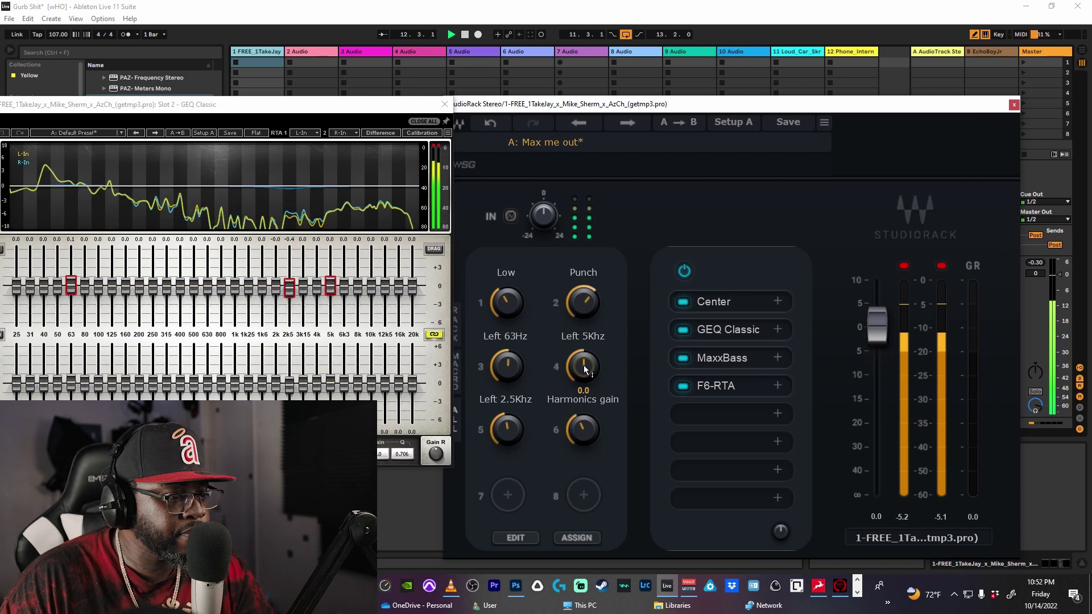
left_click_drag(582, 366, 582, 353)
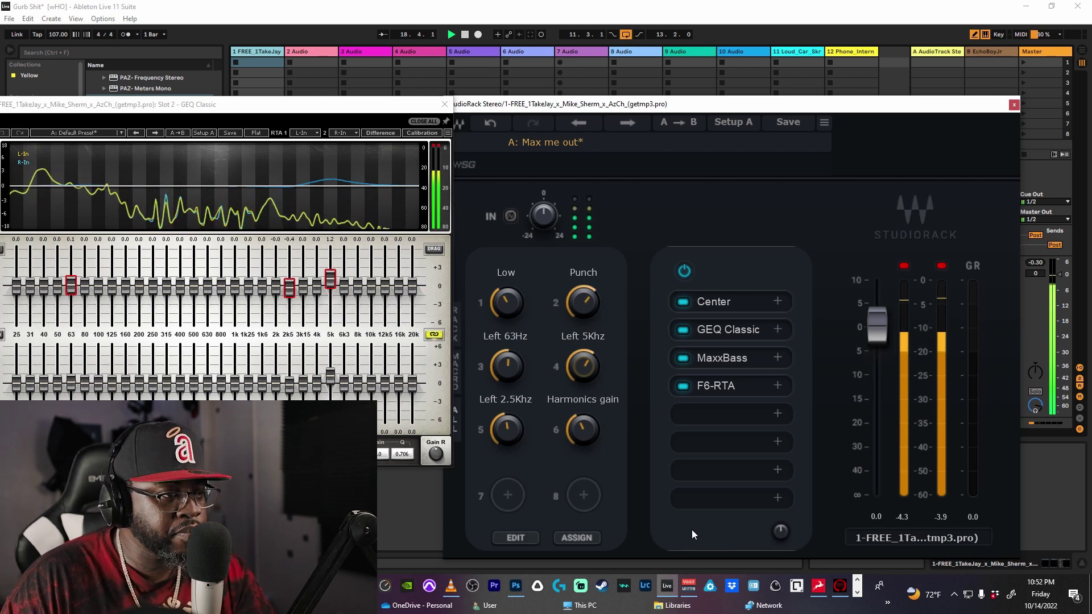
key("space")
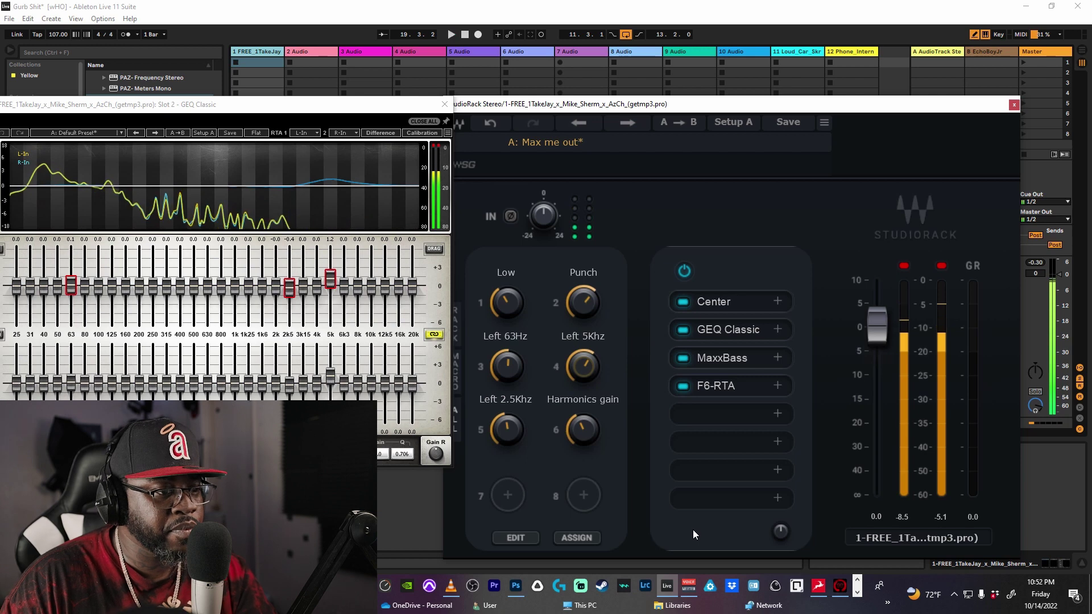